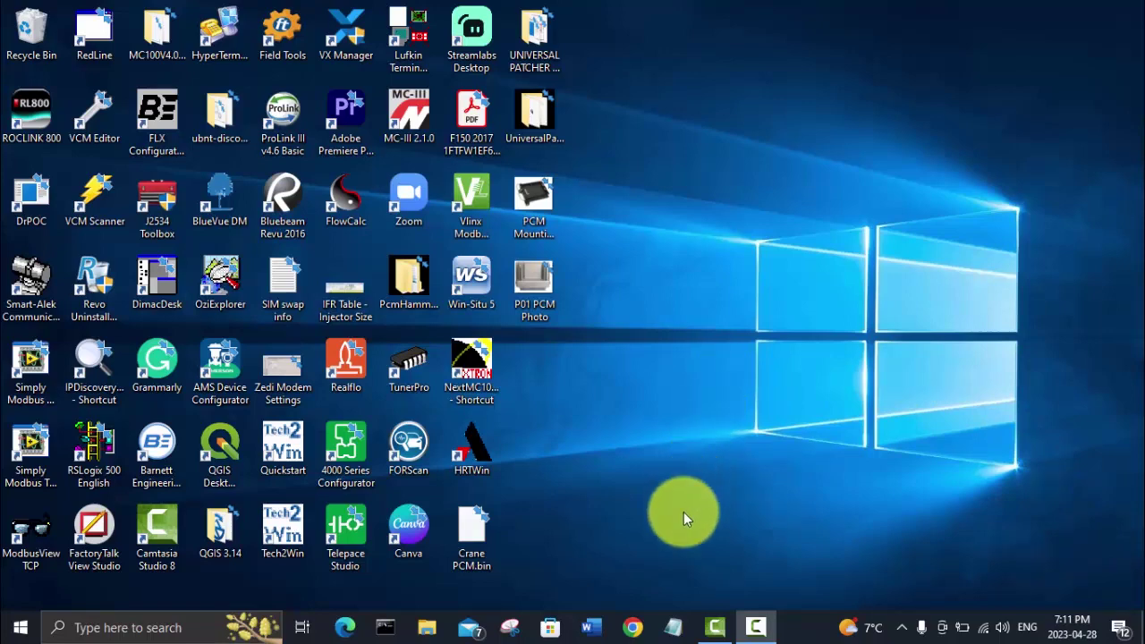
Open Google Chrome and go to the obdxpro.com website.
{"action": "left_click", "coordinate": [633, 629]}
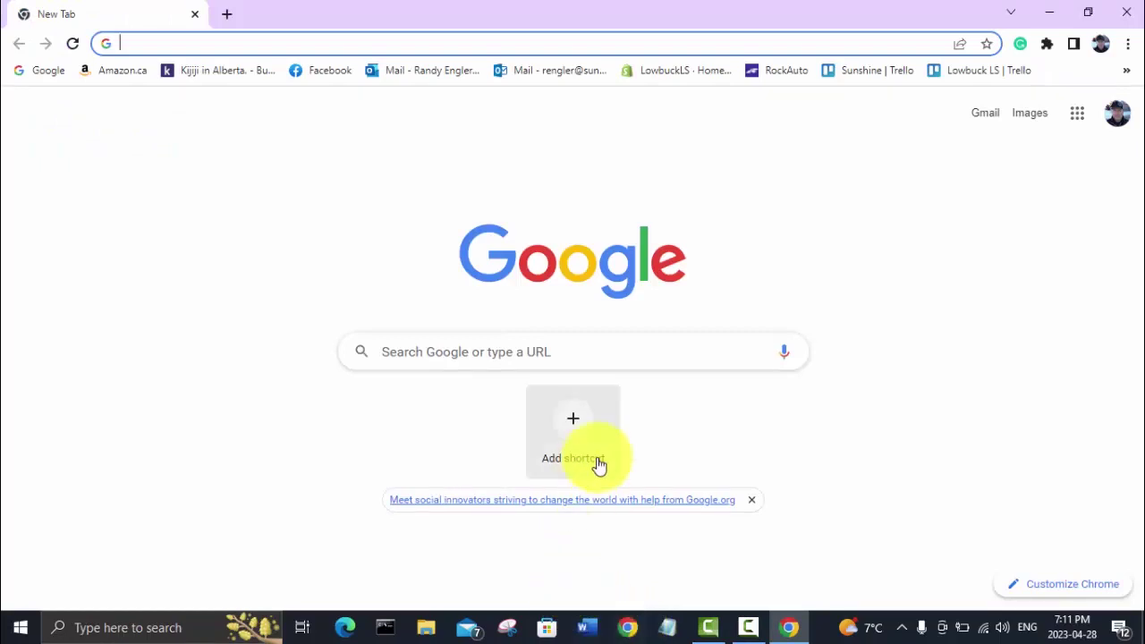
{"action": "left_click", "coordinate": [254, 38]}
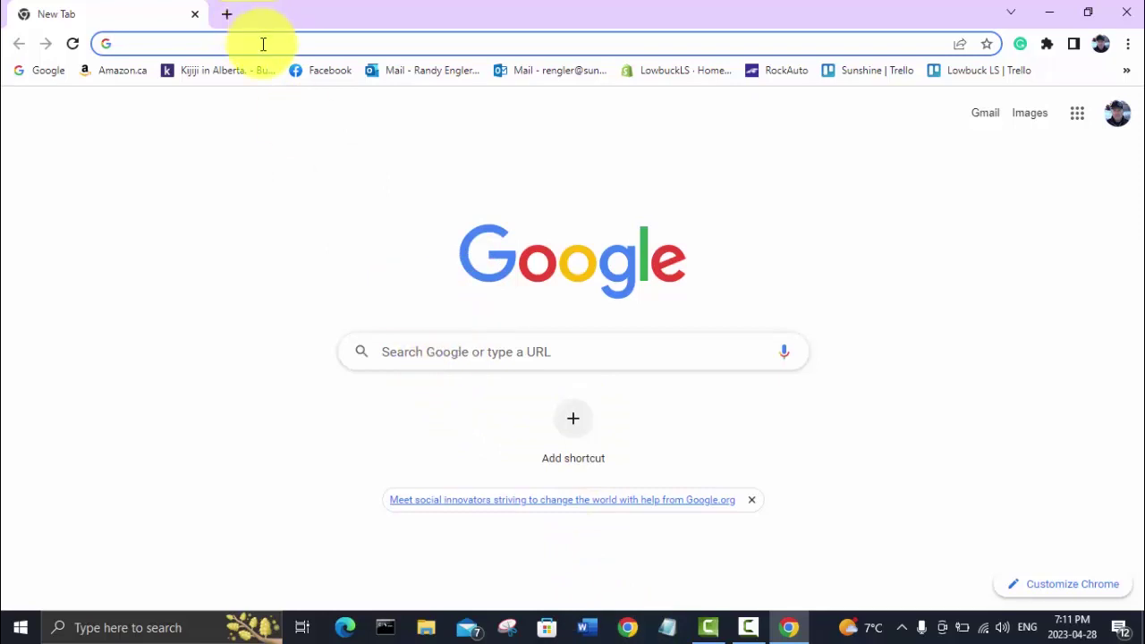
{"action": "type", "text": "obdx"}
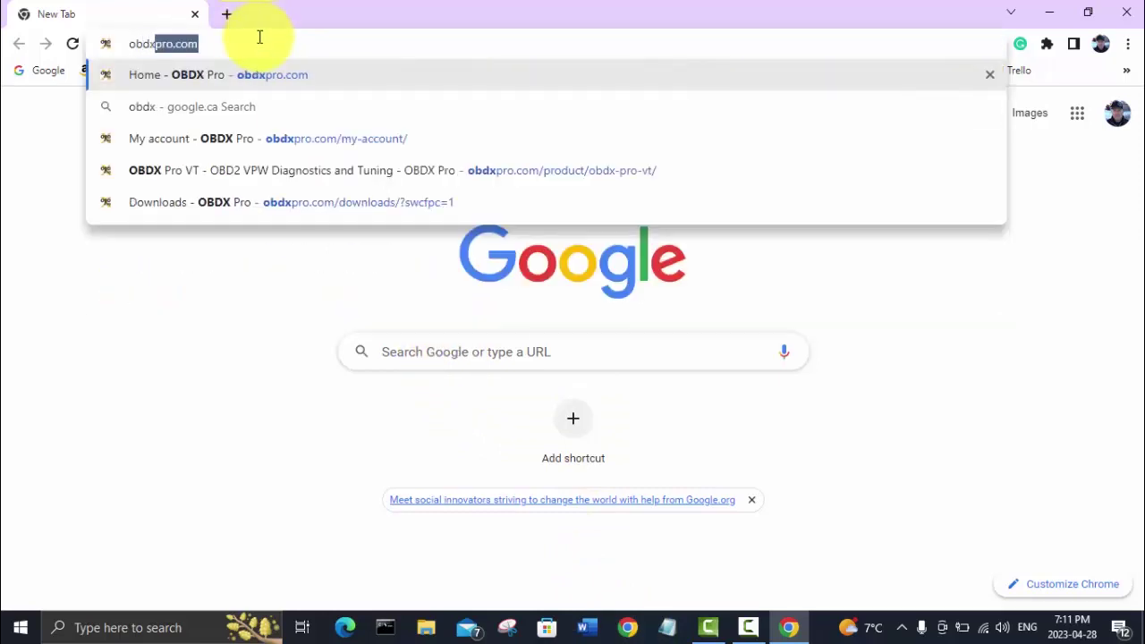
{"action": "type", "text": "p"}
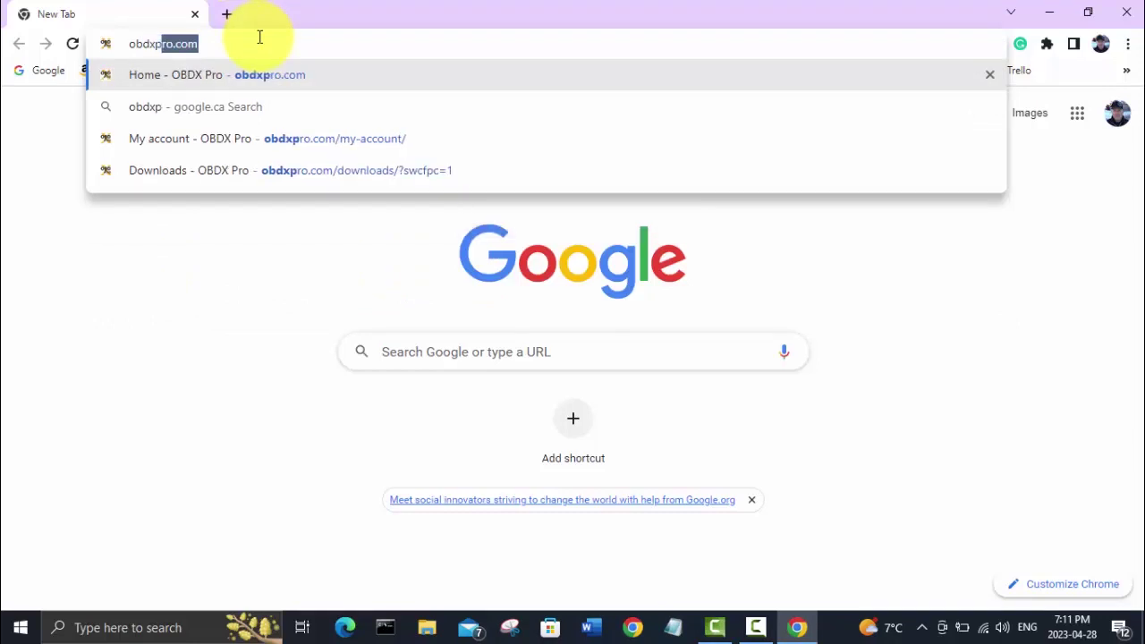
{"action": "type", "text": "ro.com"}
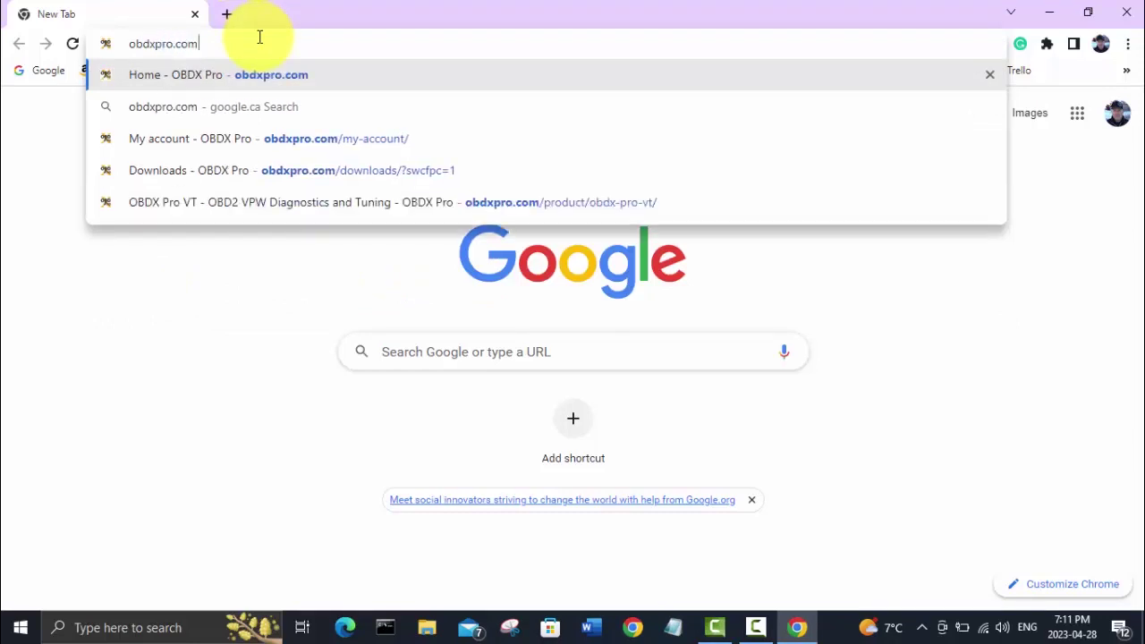
{"action": "key", "text": "Return"}
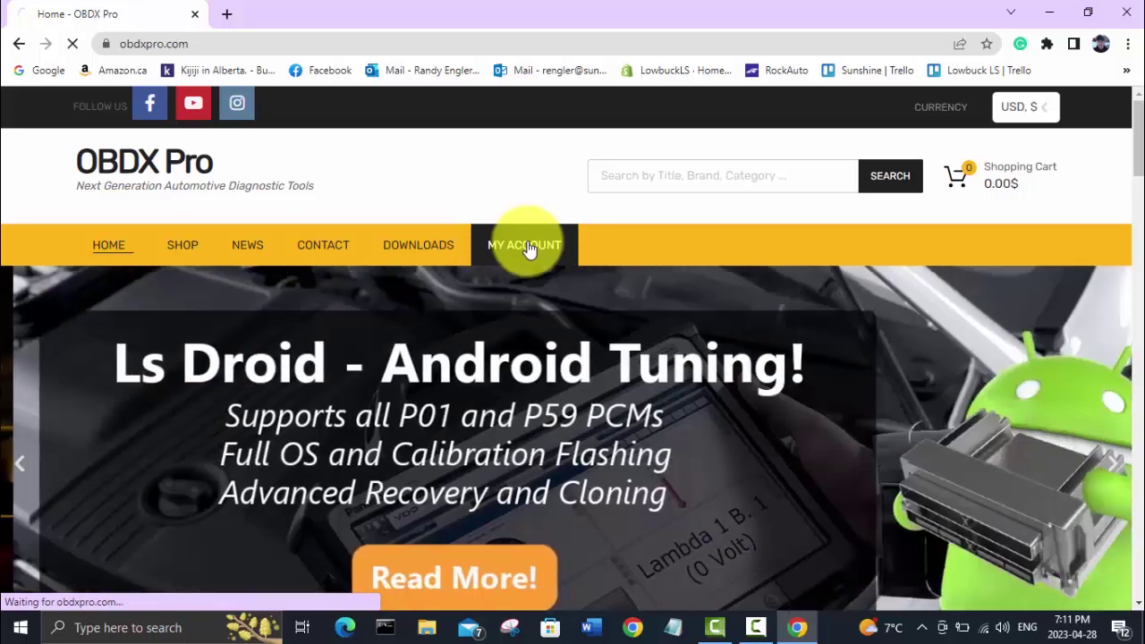
Log in to the OBDX Pro account with the prefilled credentials and open the site's Downloads page.
{"action": "left_click", "coordinate": [528, 249]}
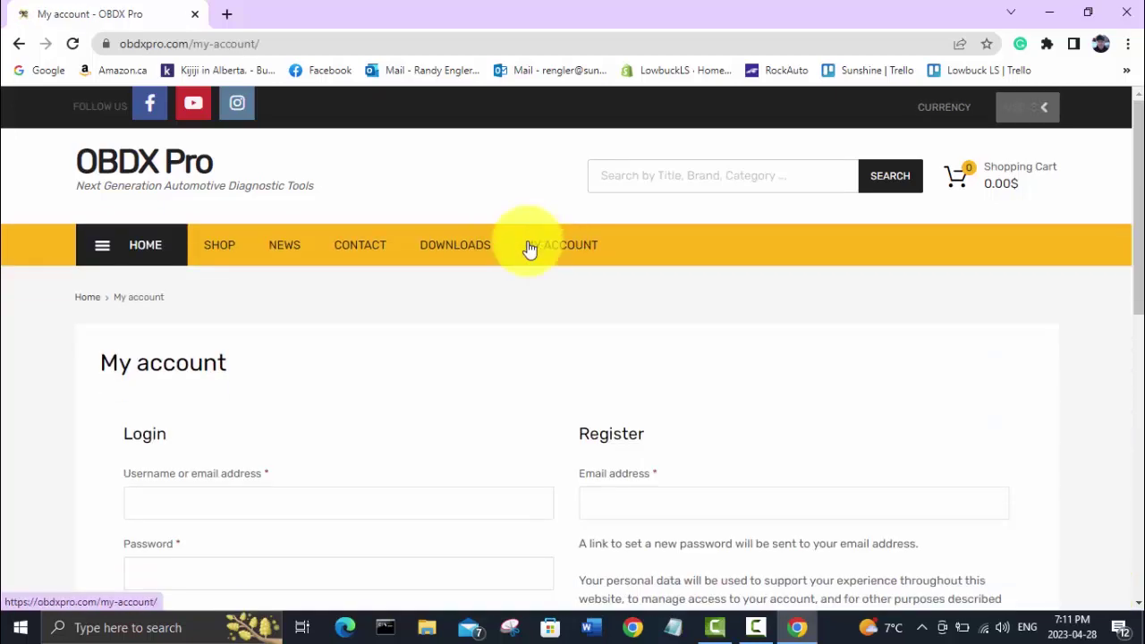
{"action": "scroll", "coordinate": [523, 264], "scroll_direction": "down", "scroll_amount": 2}
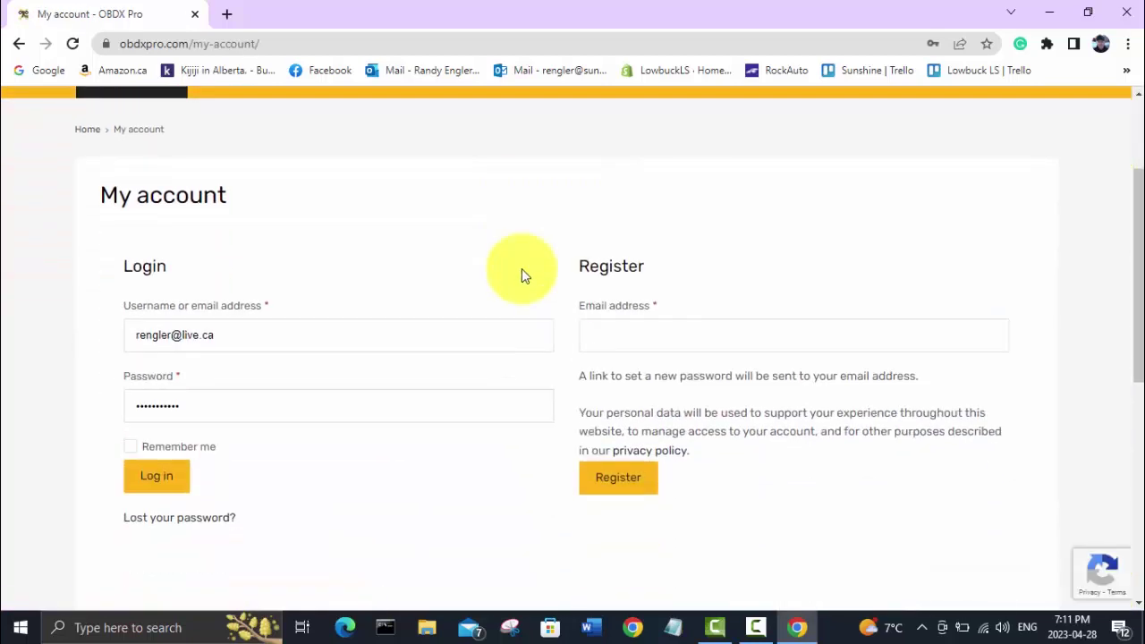
{"action": "scroll", "coordinate": [521, 273], "scroll_direction": "up", "scroll_amount": 2}
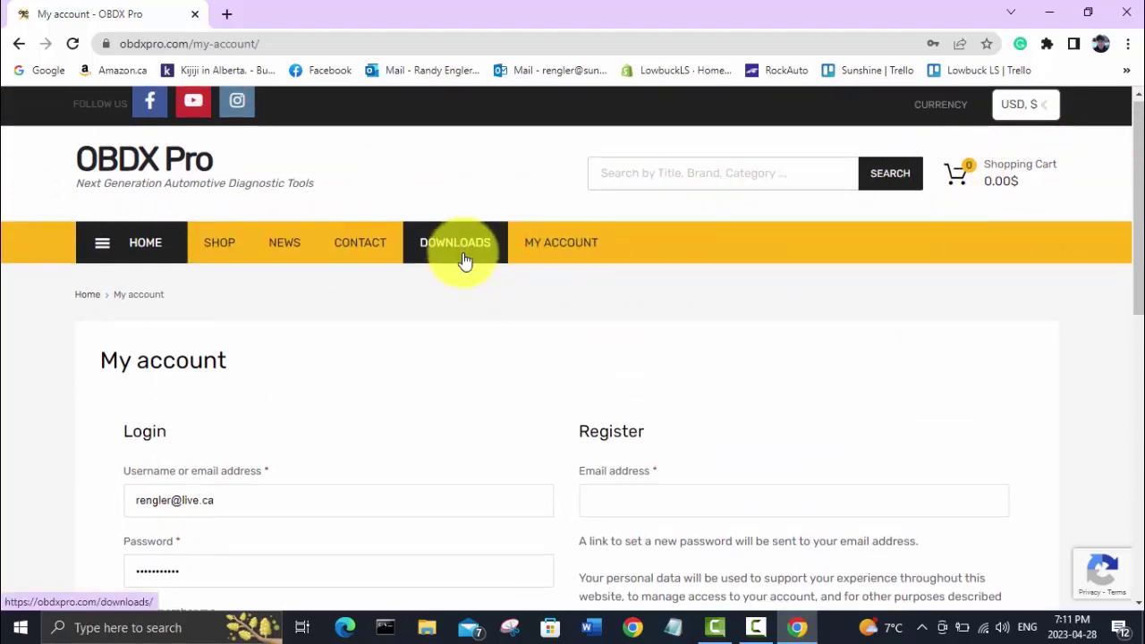
{"action": "scroll", "coordinate": [458, 264], "scroll_direction": "down", "scroll_amount": 1}
{"action": "scroll", "coordinate": [448, 273], "scroll_direction": "down", "scroll_amount": 1}
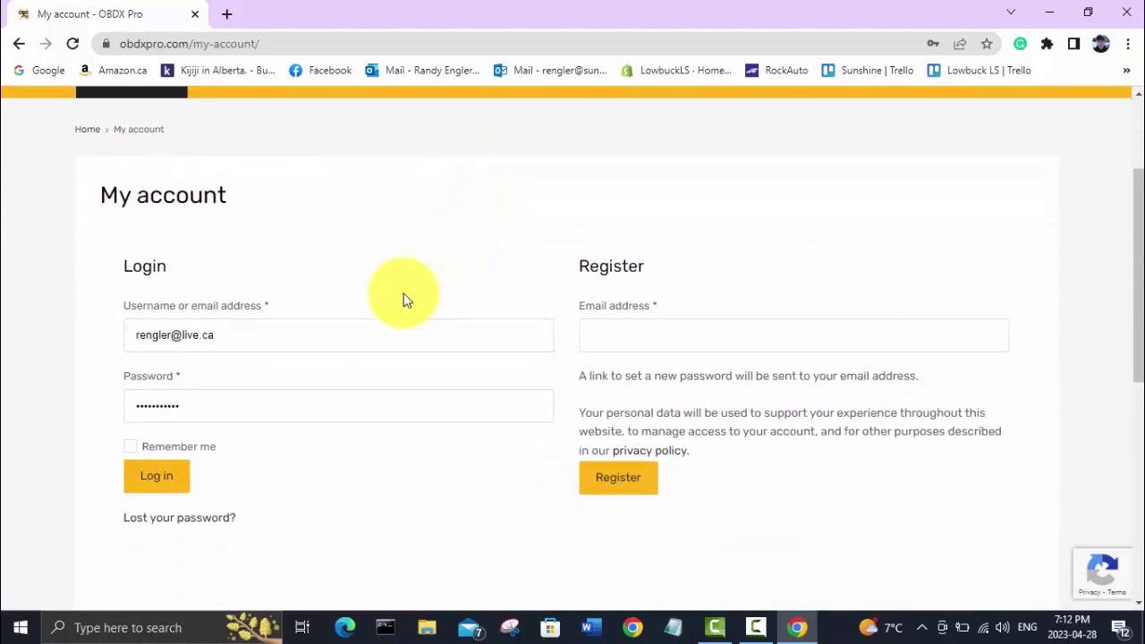
{"action": "left_click", "coordinate": [141, 476]}
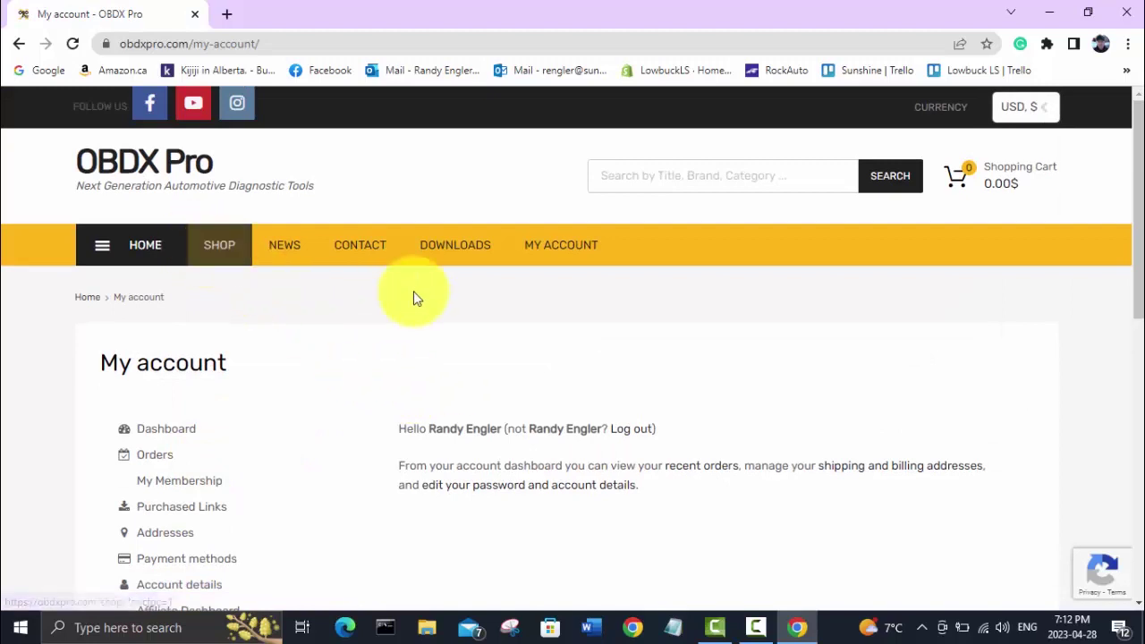
{"action": "left_click", "coordinate": [454, 248]}
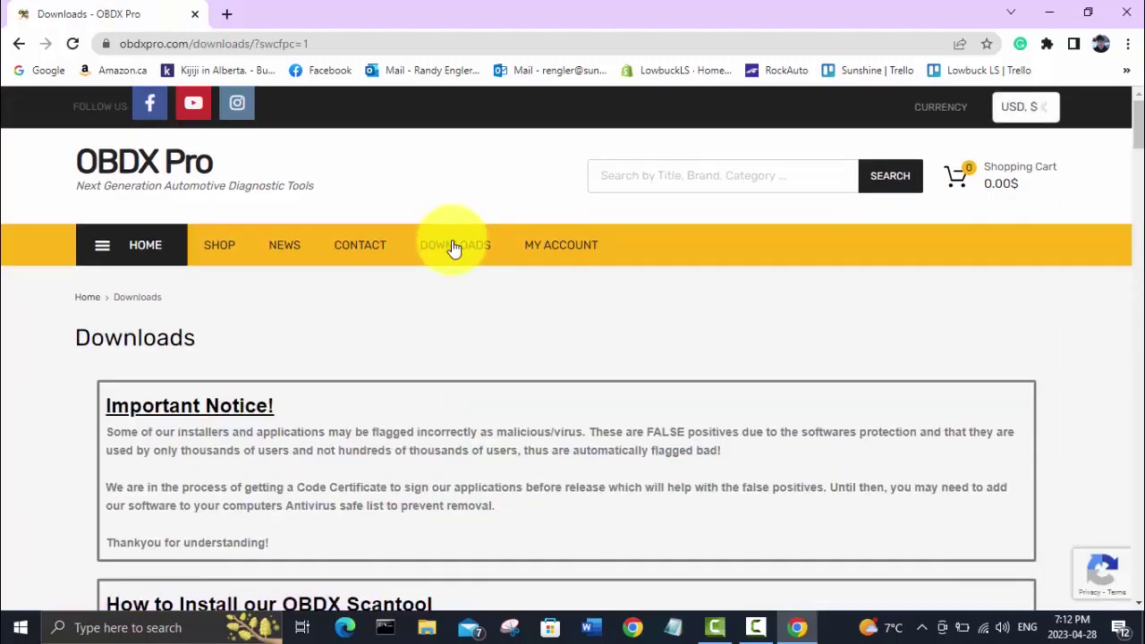
Look through the Downloads page, covering the install notes, All in One installer, USB drivers, OBDXplorer and J2534 API installers.
{"action": "scroll", "coordinate": [453, 248], "scroll_direction": "down", "scroll_amount": 1}
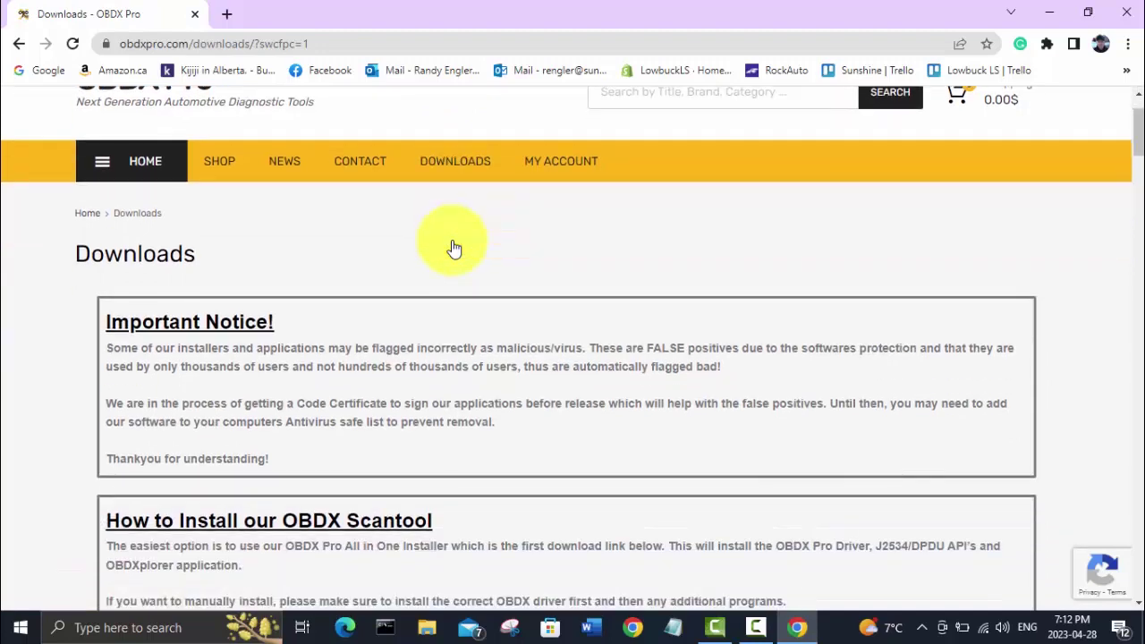
{"action": "scroll", "coordinate": [454, 248], "scroll_direction": "down", "scroll_amount": 1}
{"action": "scroll", "coordinate": [454, 248], "scroll_direction": "down", "scroll_amount": 4}
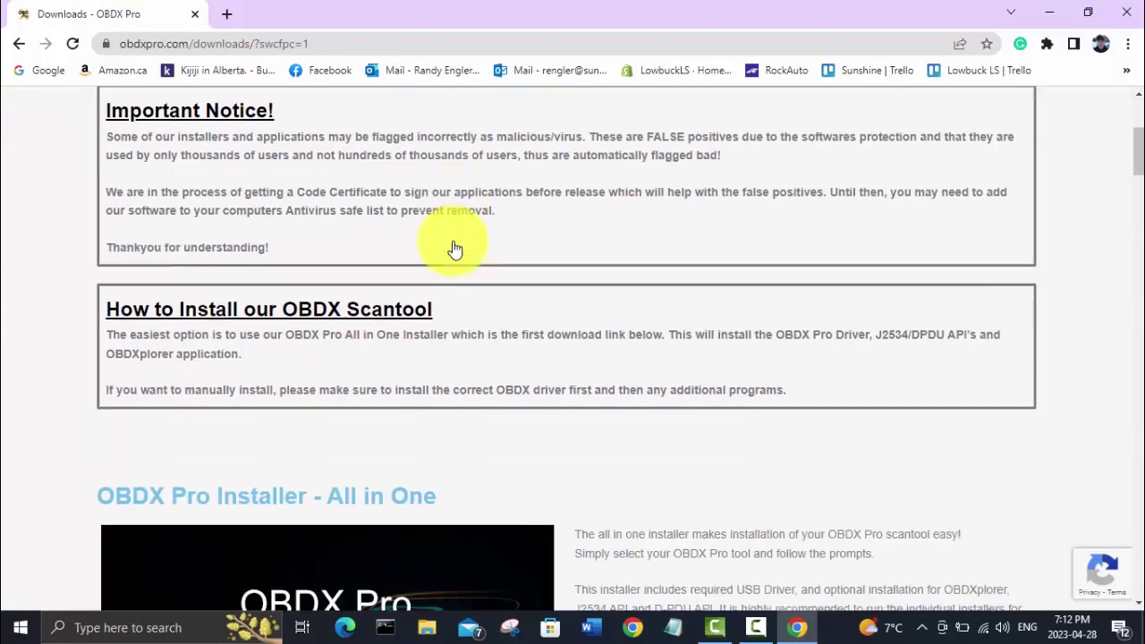
{"action": "scroll", "coordinate": [598, 270], "scroll_direction": "down", "scroll_amount": 1}
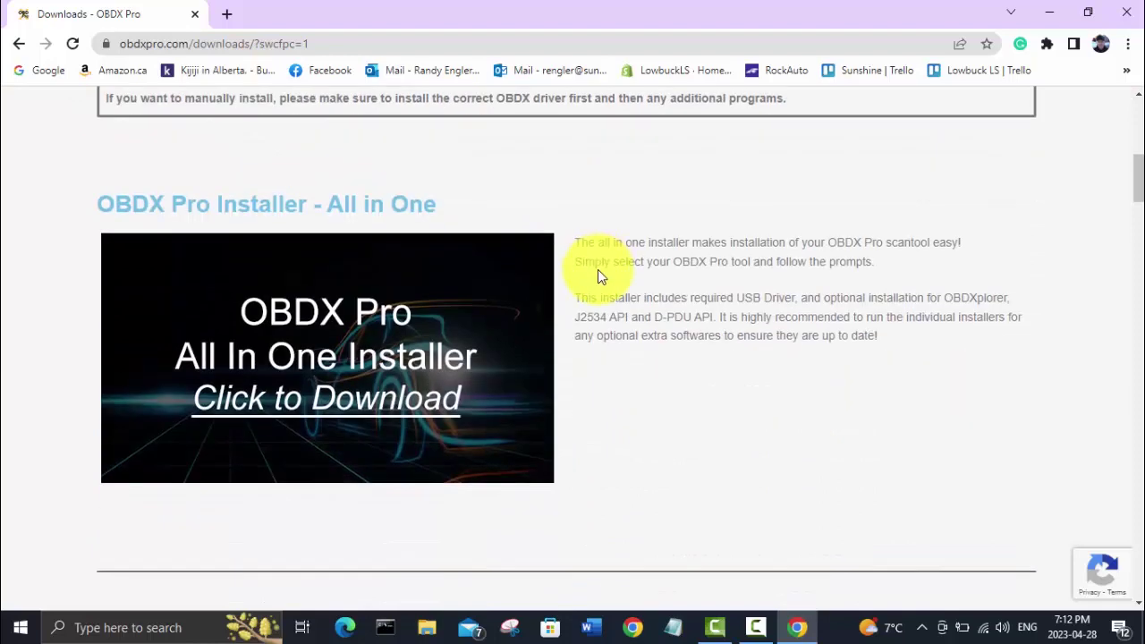
{"action": "scroll", "coordinate": [598, 270], "scroll_direction": "down", "scroll_amount": 2}
{"action": "scroll", "coordinate": [598, 271], "scroll_direction": "down", "scroll_amount": 7}
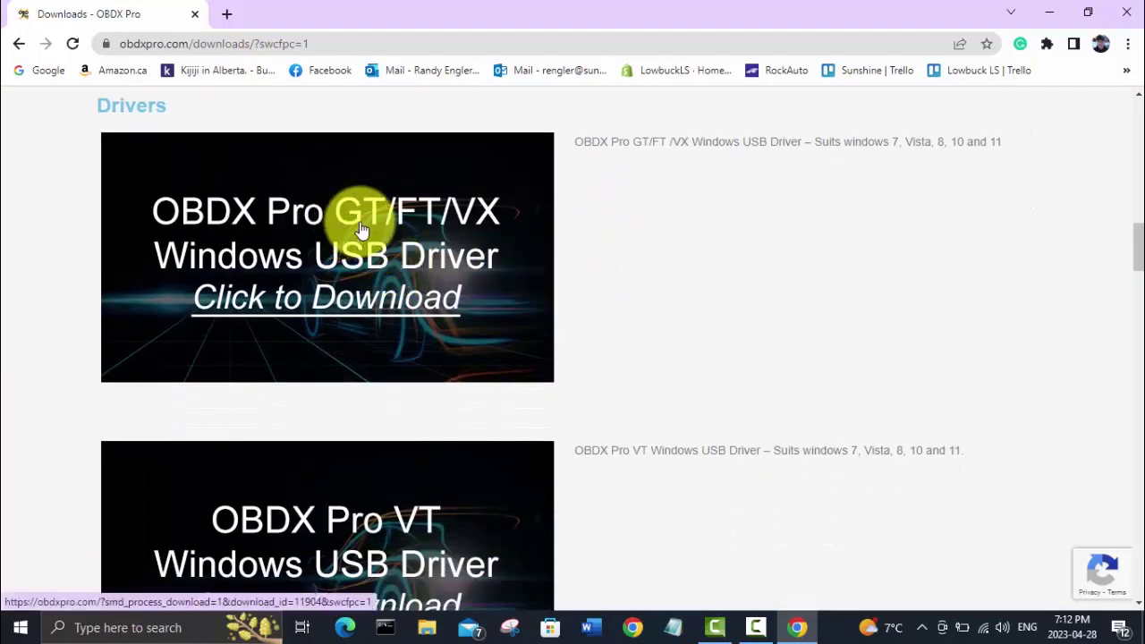
{"action": "scroll", "coordinate": [680, 255], "scroll_direction": "down", "scroll_amount": 1}
{"action": "scroll", "coordinate": [715, 260], "scroll_direction": "down", "scroll_amount": 4}
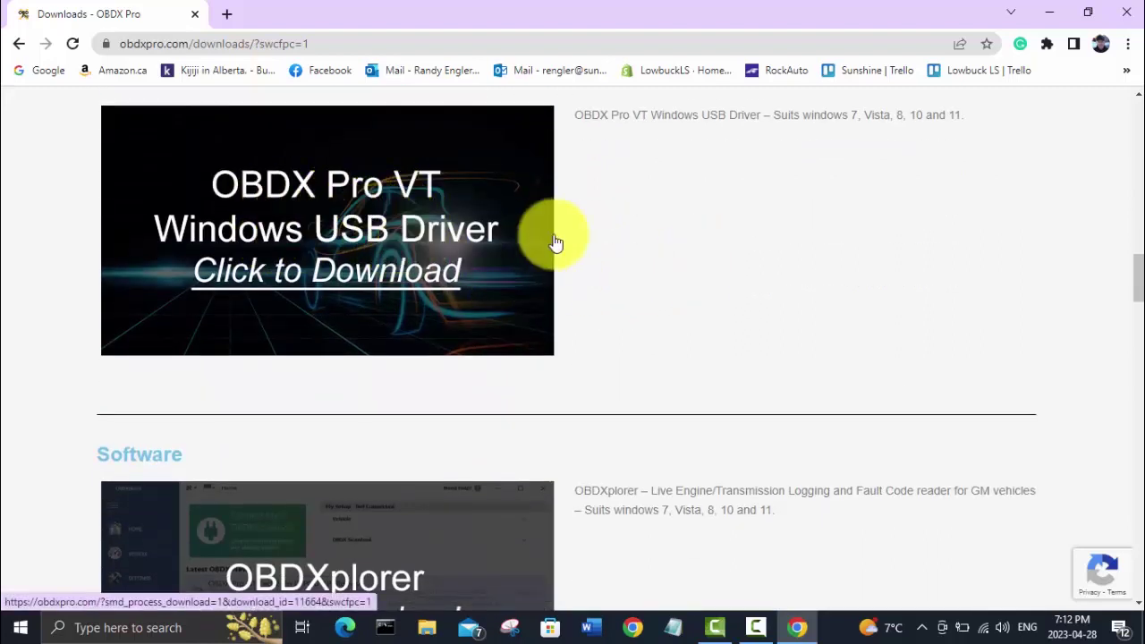
{"action": "scroll", "coordinate": [758, 268], "scroll_direction": "down", "scroll_amount": 4}
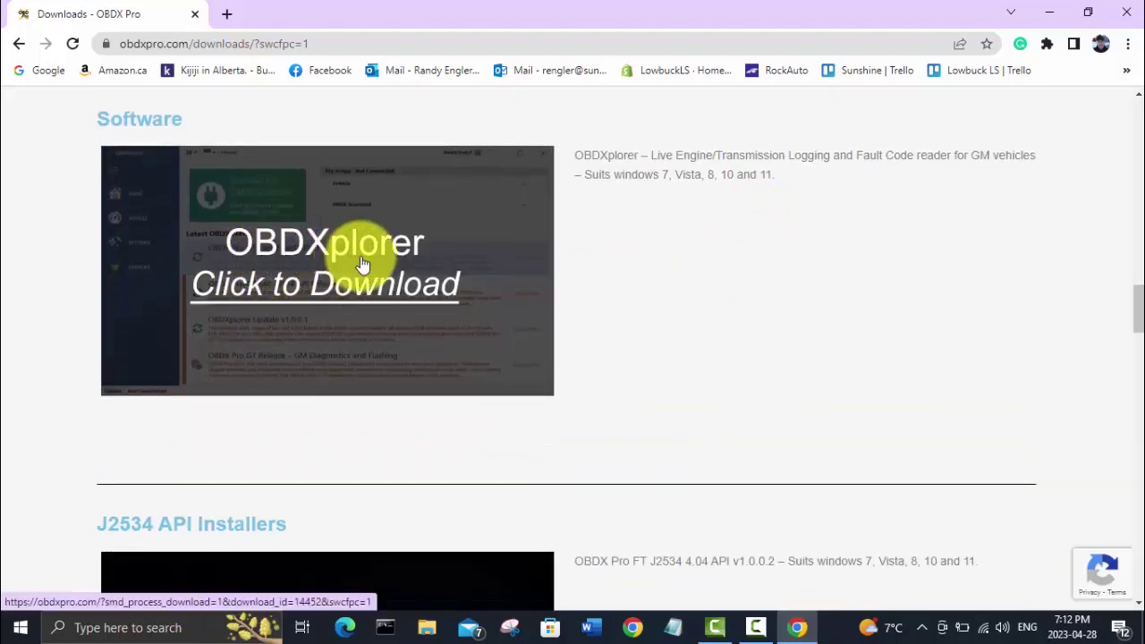
{"action": "scroll", "coordinate": [618, 274], "scroll_direction": "down", "scroll_amount": 3}
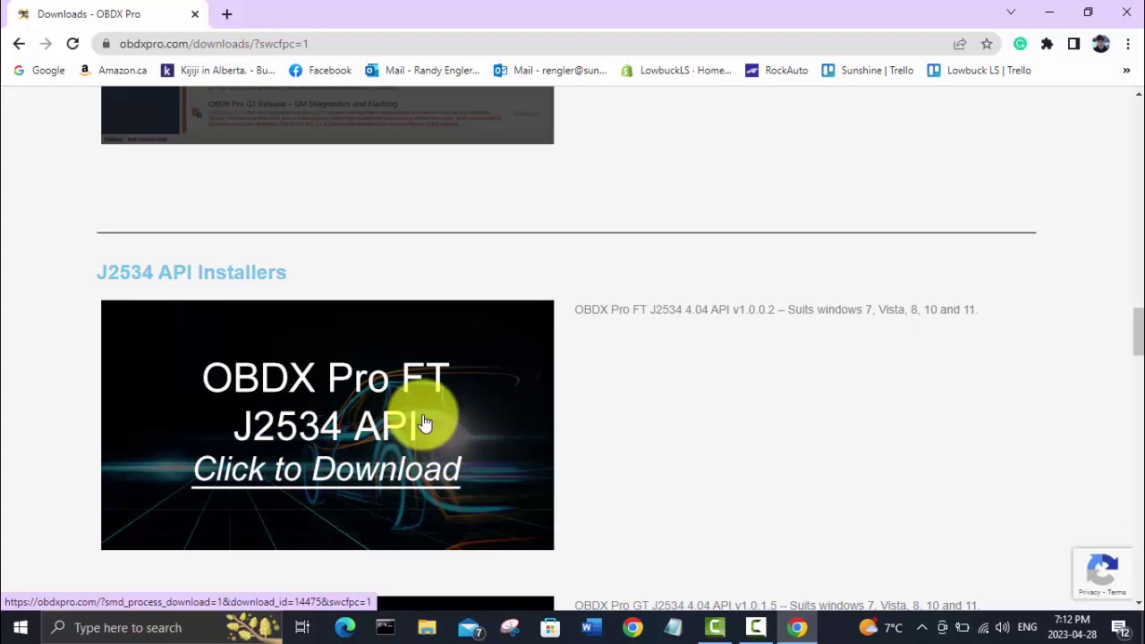
Download the OBDX Pro VT Windows USB Driver and show the downloaded file in its folder.
{"action": "scroll", "coordinate": [468, 427], "scroll_direction": "up", "scroll_amount": 1}
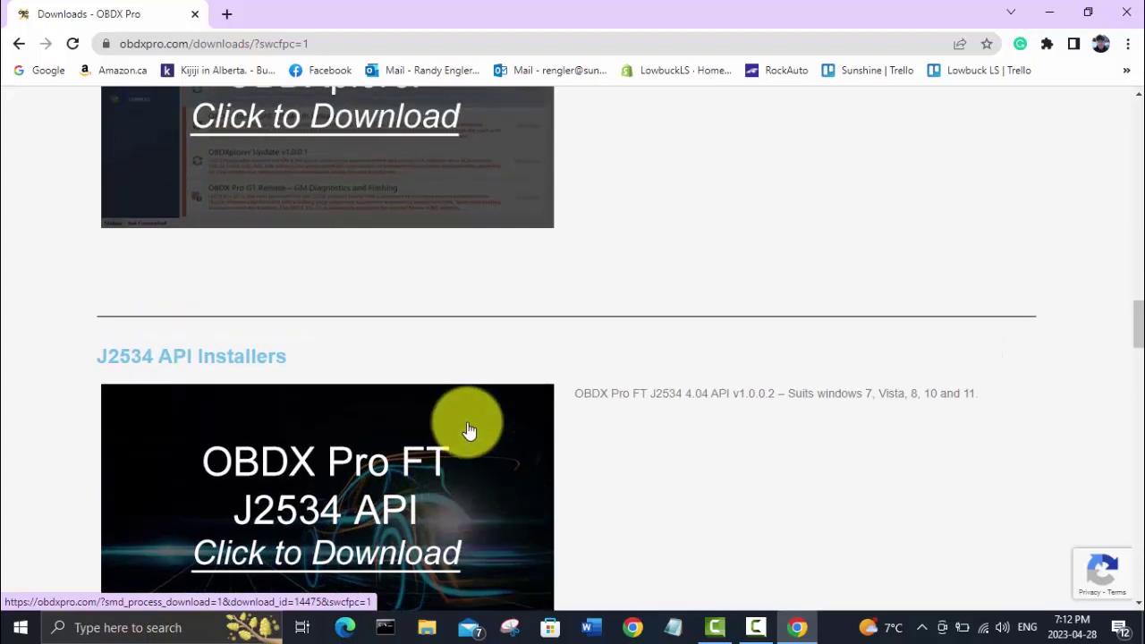
{"action": "scroll", "coordinate": [476, 423], "scroll_direction": "up", "scroll_amount": 2}
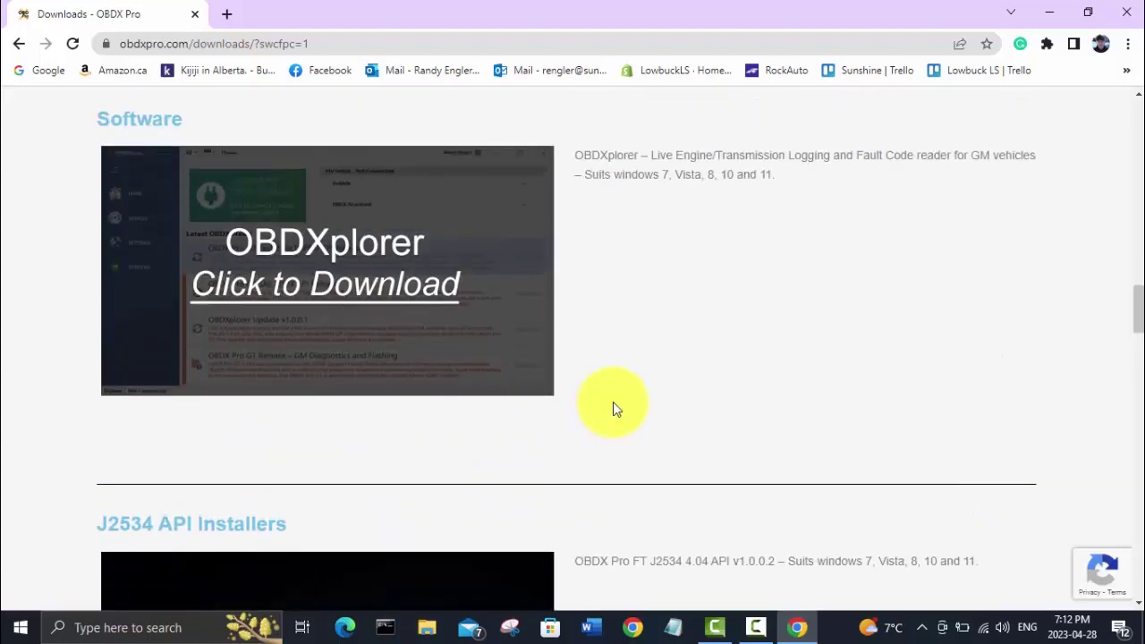
{"action": "scroll", "coordinate": [651, 382], "scroll_direction": "up", "scroll_amount": 2}
{"action": "scroll", "coordinate": [651, 383], "scroll_direction": "up", "scroll_amount": 2}
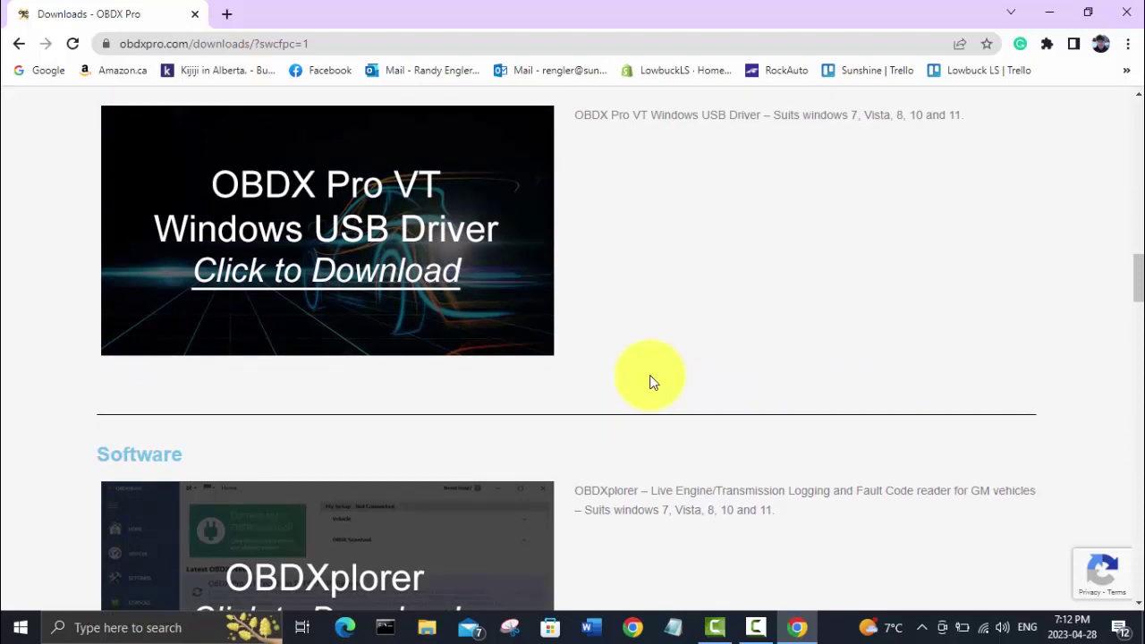
{"action": "scroll", "coordinate": [651, 382], "scroll_direction": "up", "scroll_amount": 1}
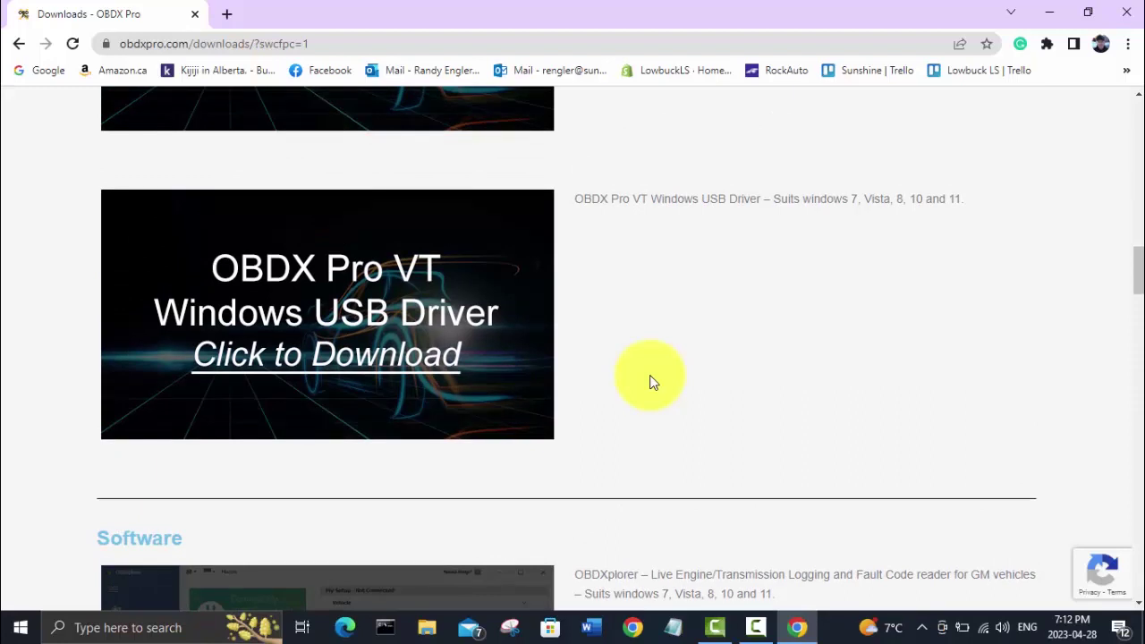
{"action": "scroll", "coordinate": [651, 382], "scroll_direction": "up", "scroll_amount": 1}
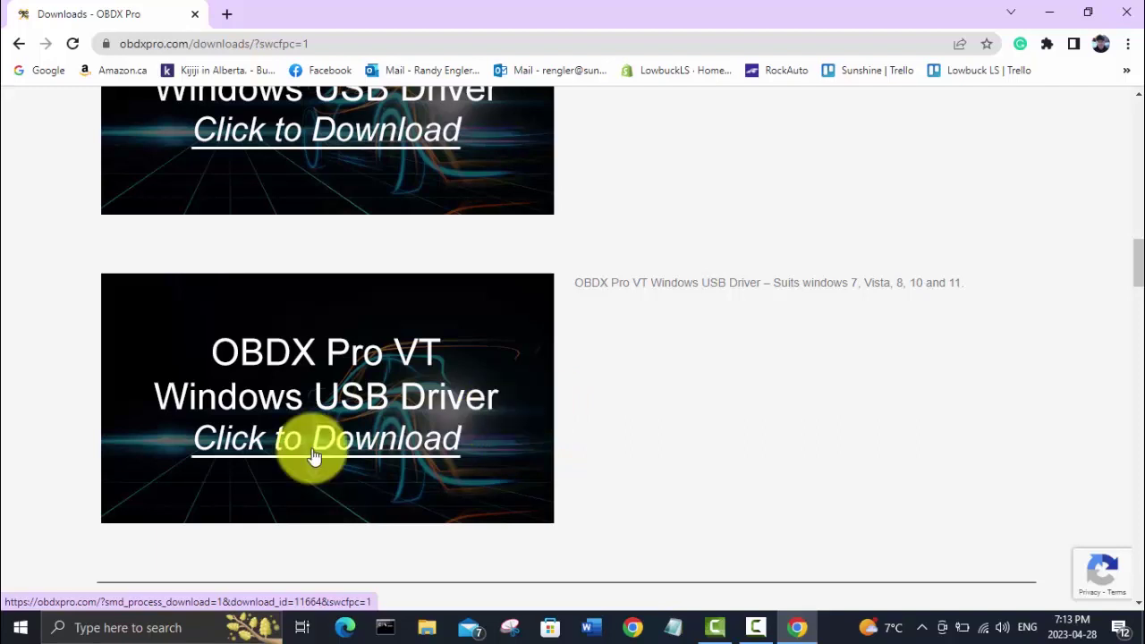
{"action": "left_click", "coordinate": [354, 456]}
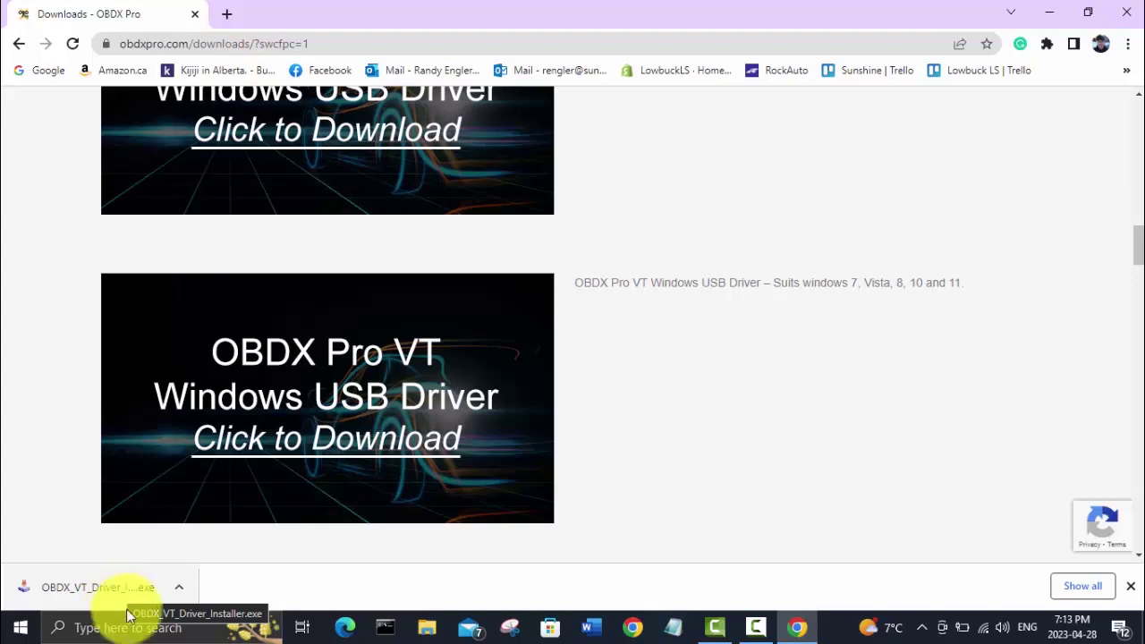
{"action": "left_click", "coordinate": [181, 587]}
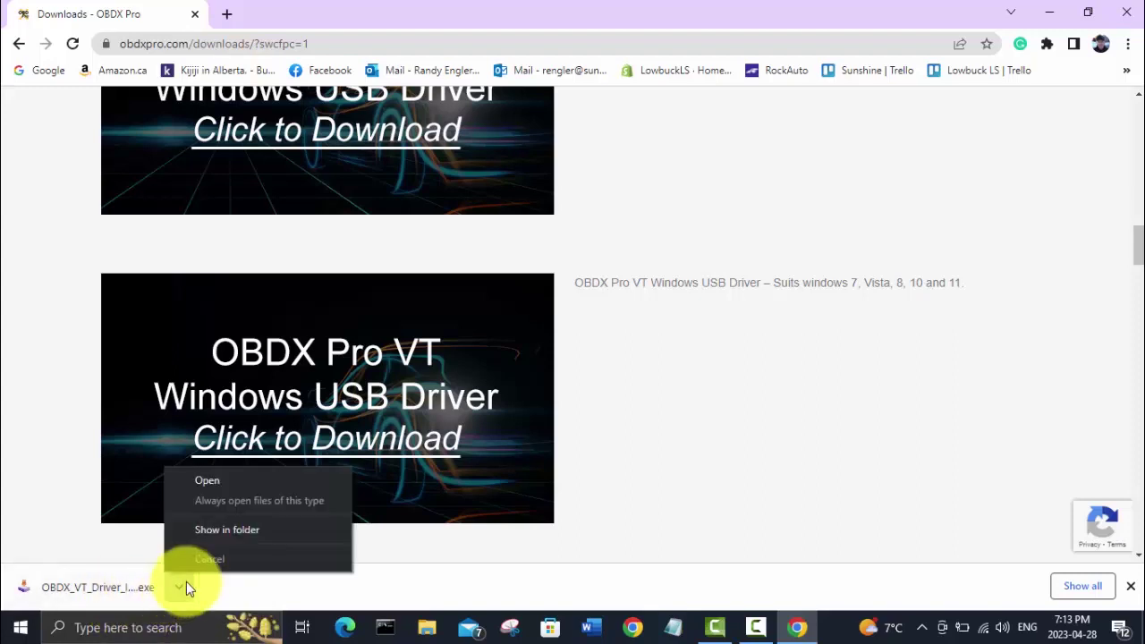
{"action": "left_click", "coordinate": [259, 531]}
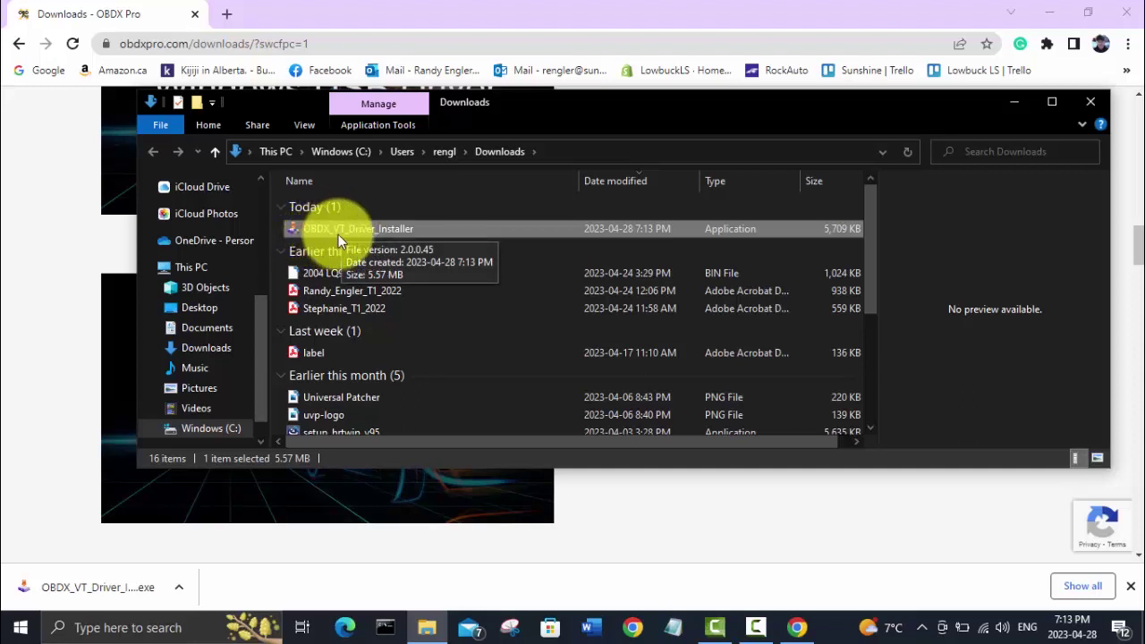
Run OBDX_VT_Driver_Installer, complete the driver installation wizard, and close the Downloads folder.
{"action": "double_click", "coordinate": [369, 228]}
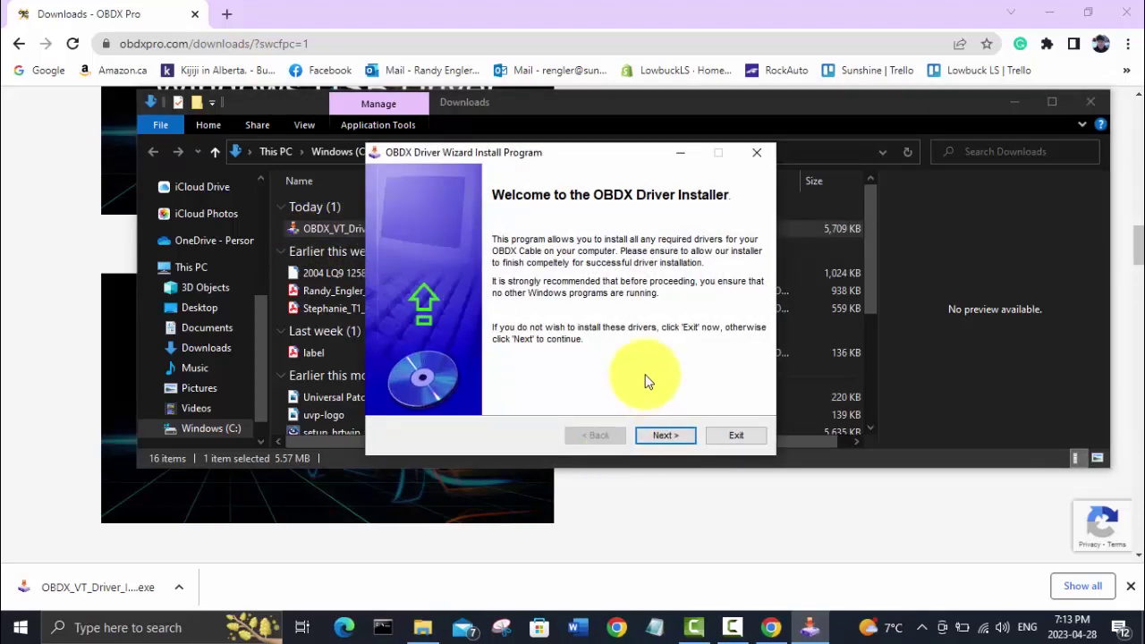
{"action": "left_click", "coordinate": [665, 437]}
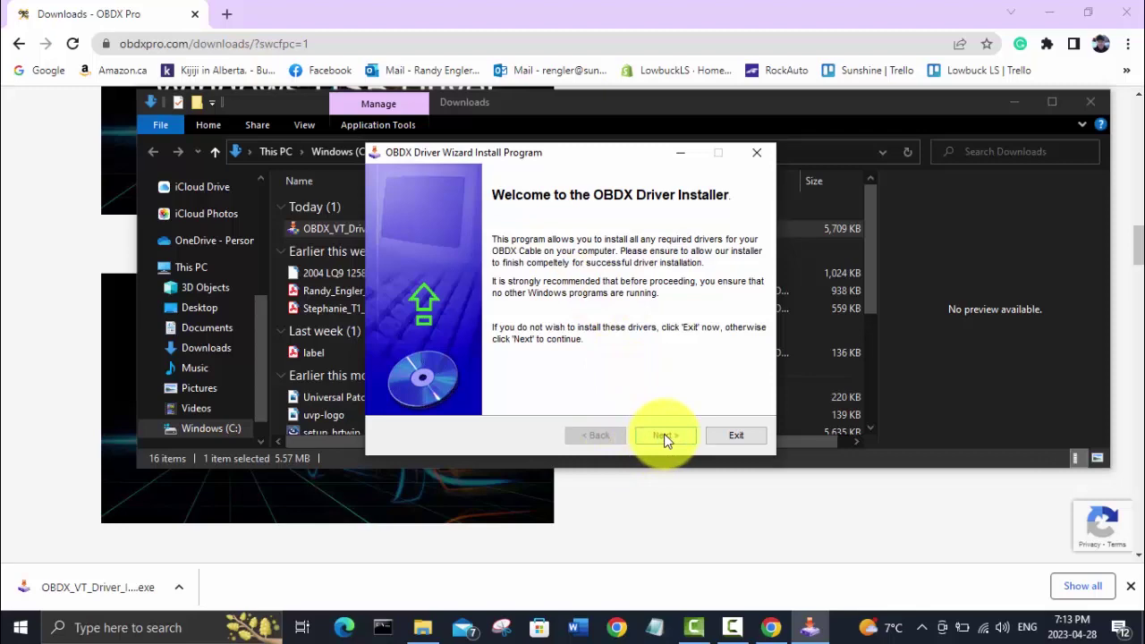
{"action": "left_click", "coordinate": [663, 435]}
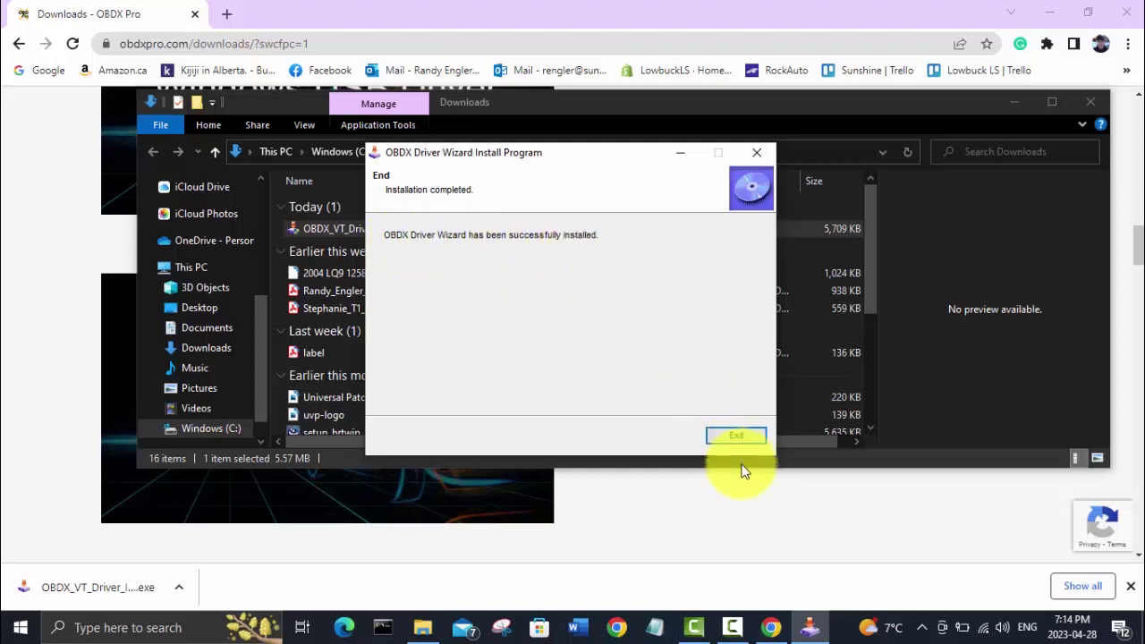
{"action": "left_click", "coordinate": [738, 437]}
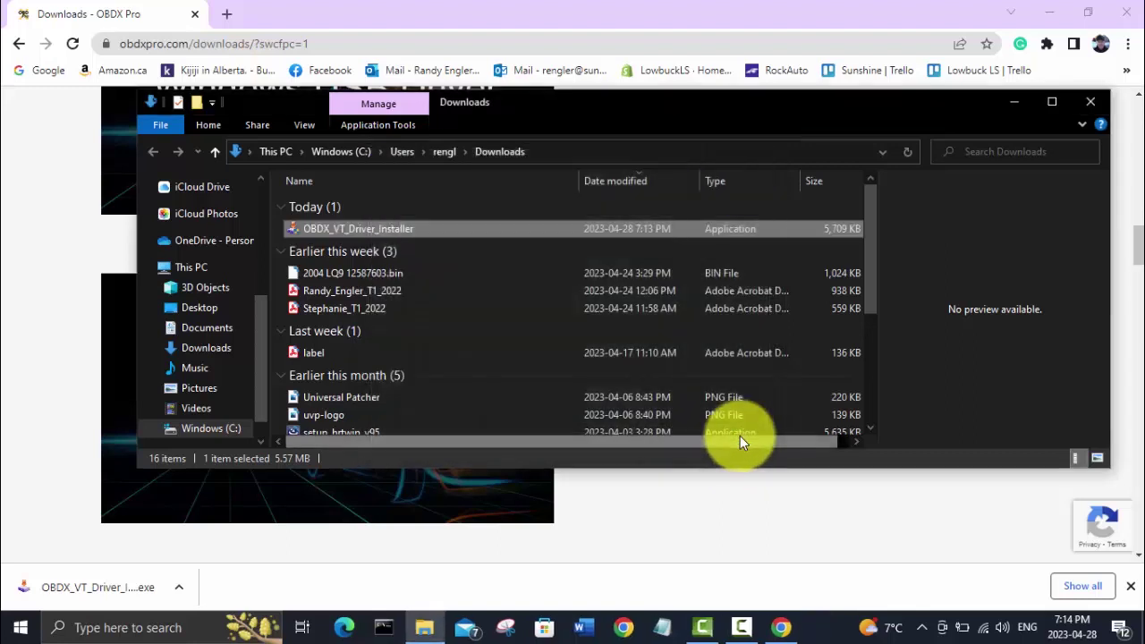
{"action": "left_click", "coordinate": [1091, 101]}
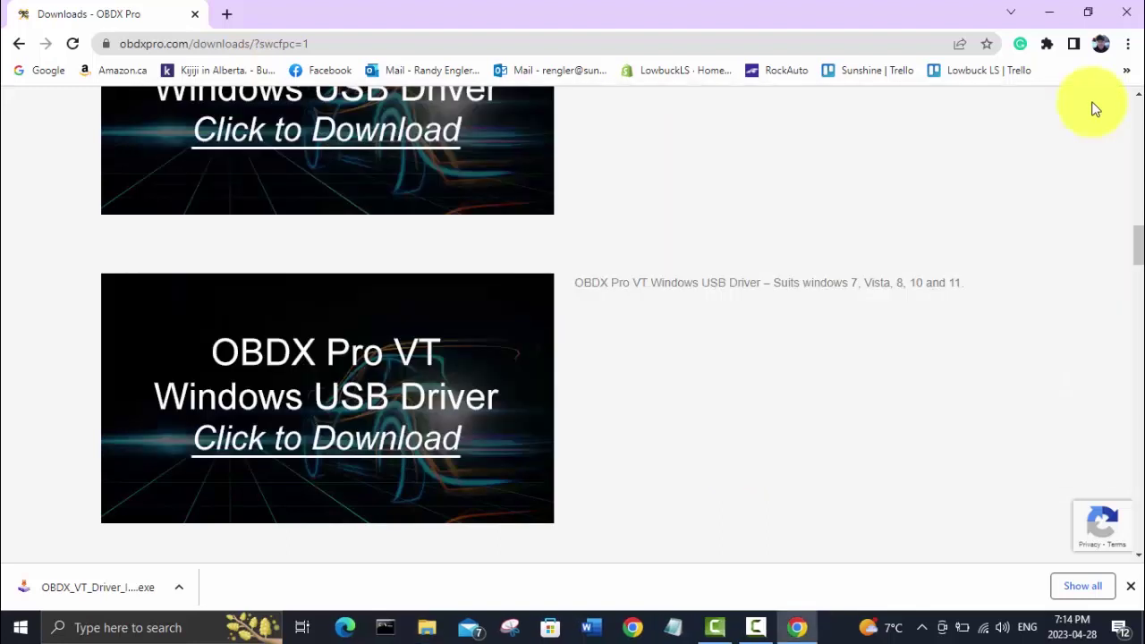
Open Device Manager and expand Ports (COM & LPT) to check for the OBDX Pro serial port.
{"action": "right_click", "coordinate": [21, 631]}
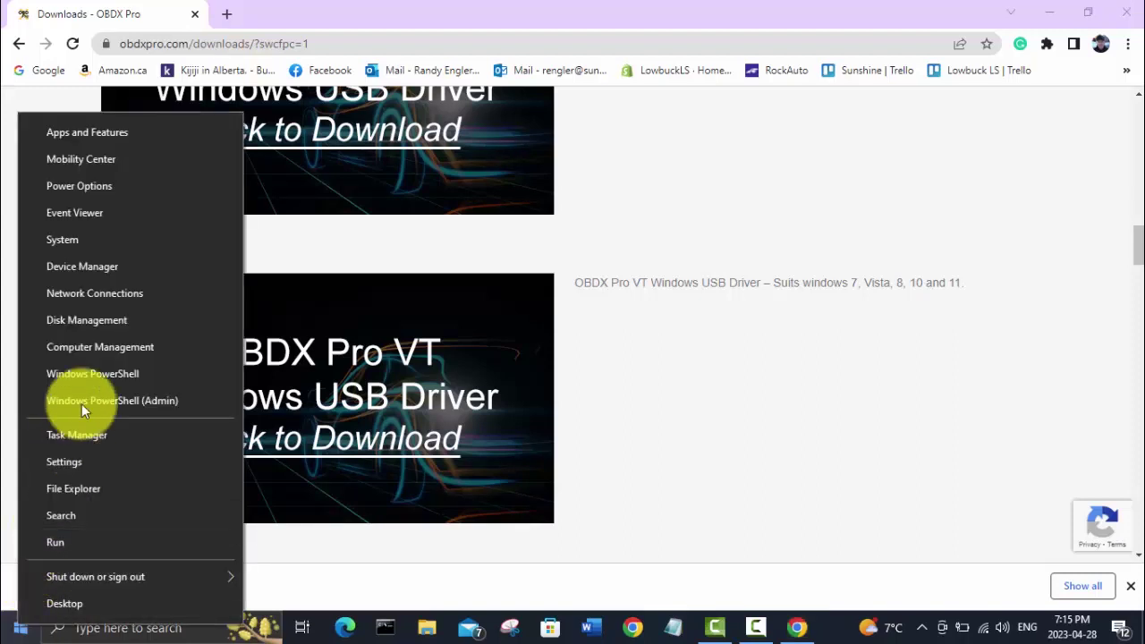
{"action": "left_click", "coordinate": [93, 267]}
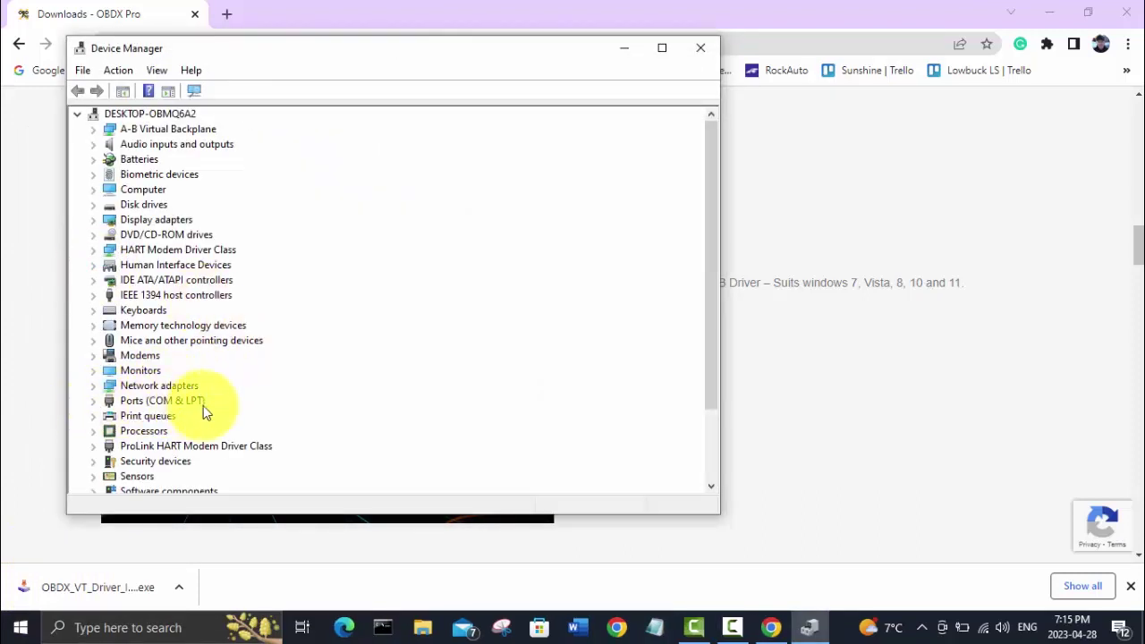
{"action": "left_click", "coordinate": [93, 401]}
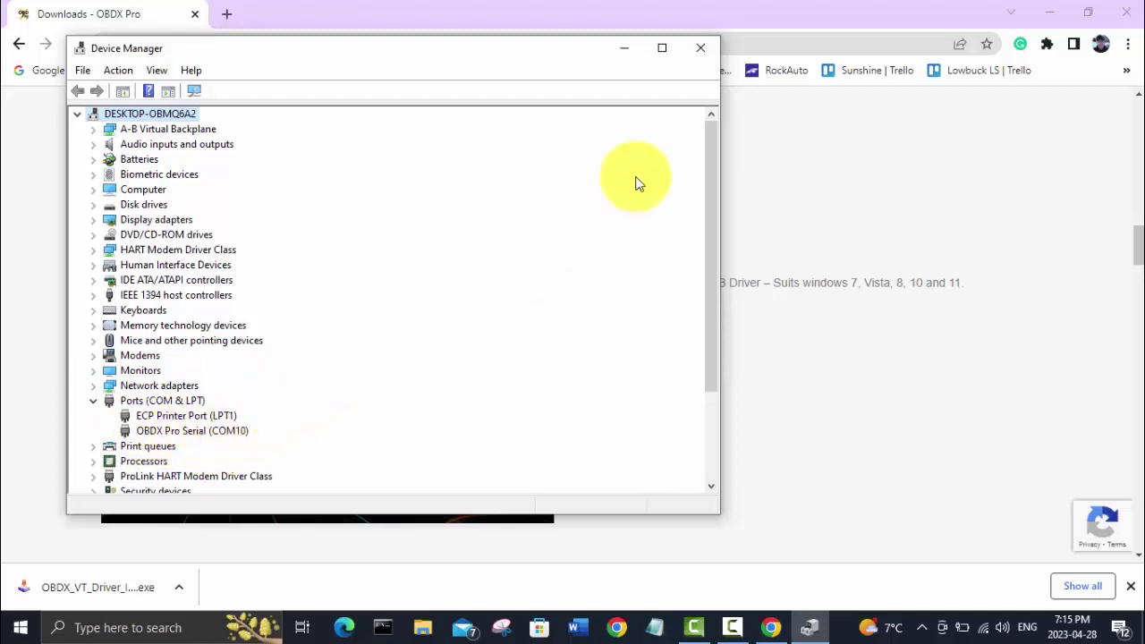
Close Device Manager and the browser, and open the inner PcmHammer021 folder from the desktop.
{"action": "left_click", "coordinate": [708, 51]}
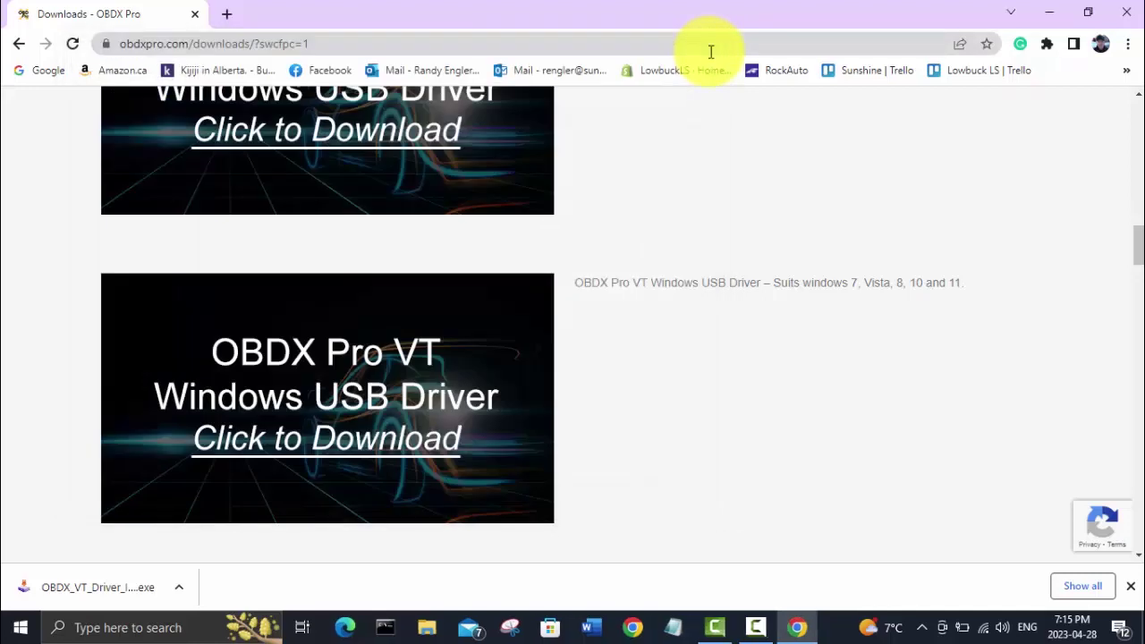
{"action": "left_click", "coordinate": [1131, 14]}
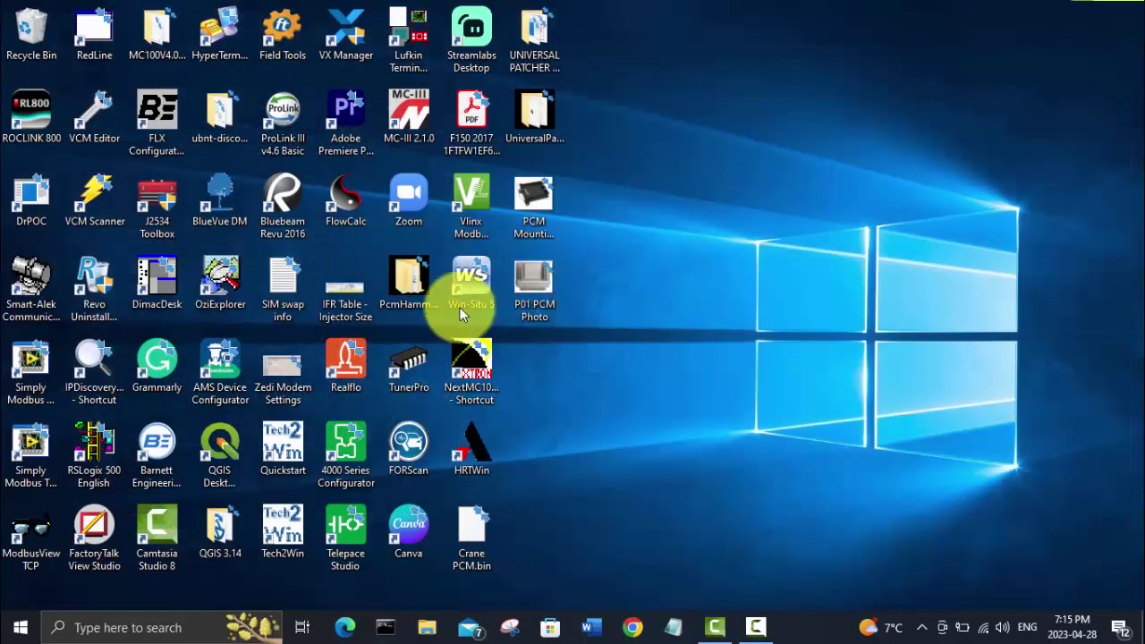
{"action": "double_click", "coordinate": [412, 282]}
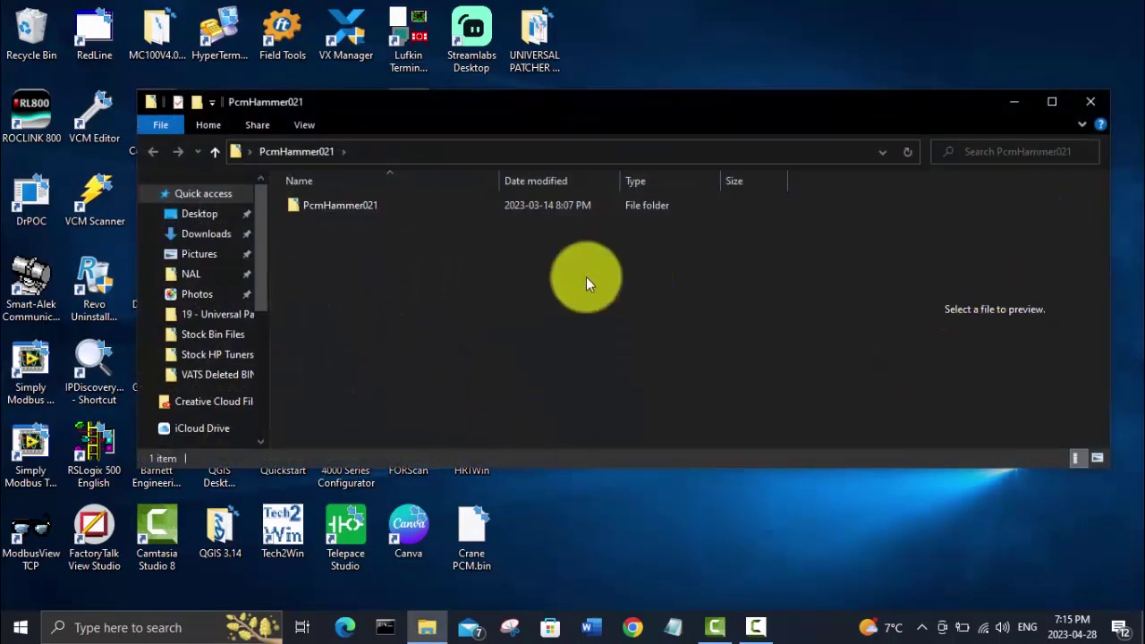
{"action": "double_click", "coordinate": [340, 205]}
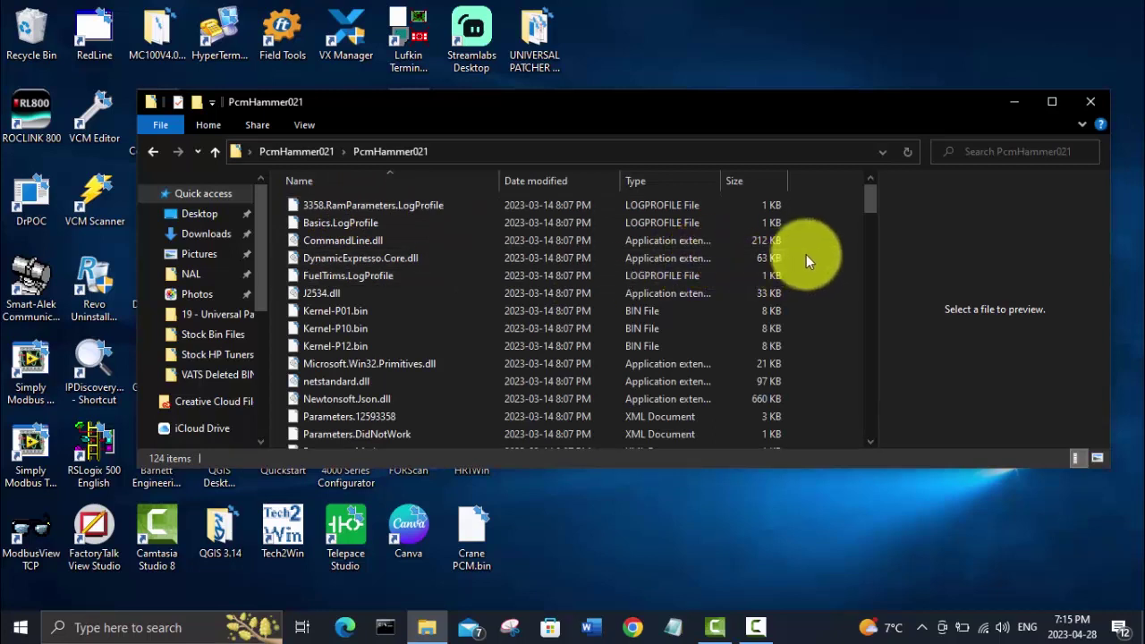
Launch the PcmHammer application from the PcmHammer021 folder.
{"action": "left_click", "coordinate": [871, 441]}
{"action": "left_click", "coordinate": [870, 441]}
{"action": "left_click", "coordinate": [871, 441]}
{"action": "left_click", "coordinate": [871, 441]}
{"action": "left_click", "coordinate": [871, 441]}
{"action": "left_click", "coordinate": [871, 441]}
{"action": "left_click", "coordinate": [870, 441]}
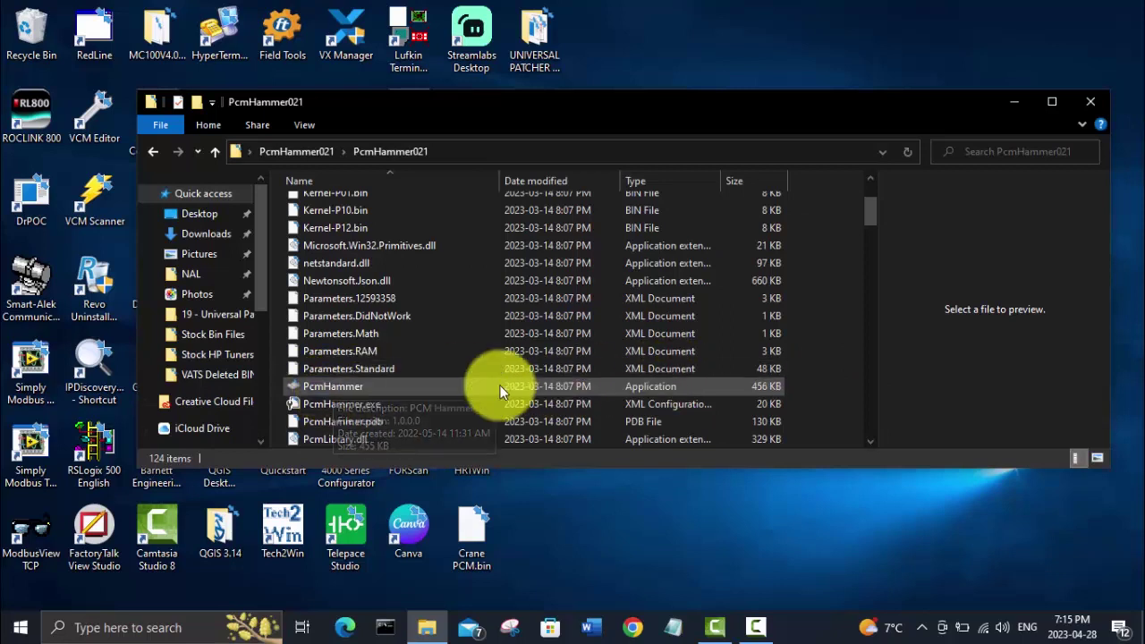
{"action": "left_click", "coordinate": [319, 385]}
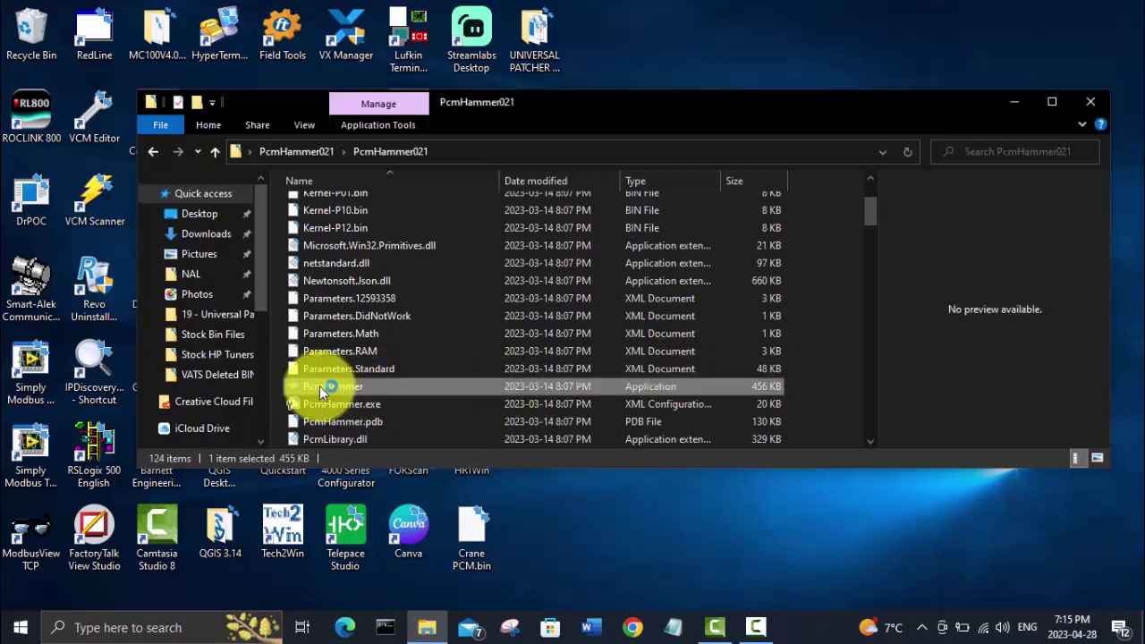
{"action": "double_click", "coordinate": [320, 386]}
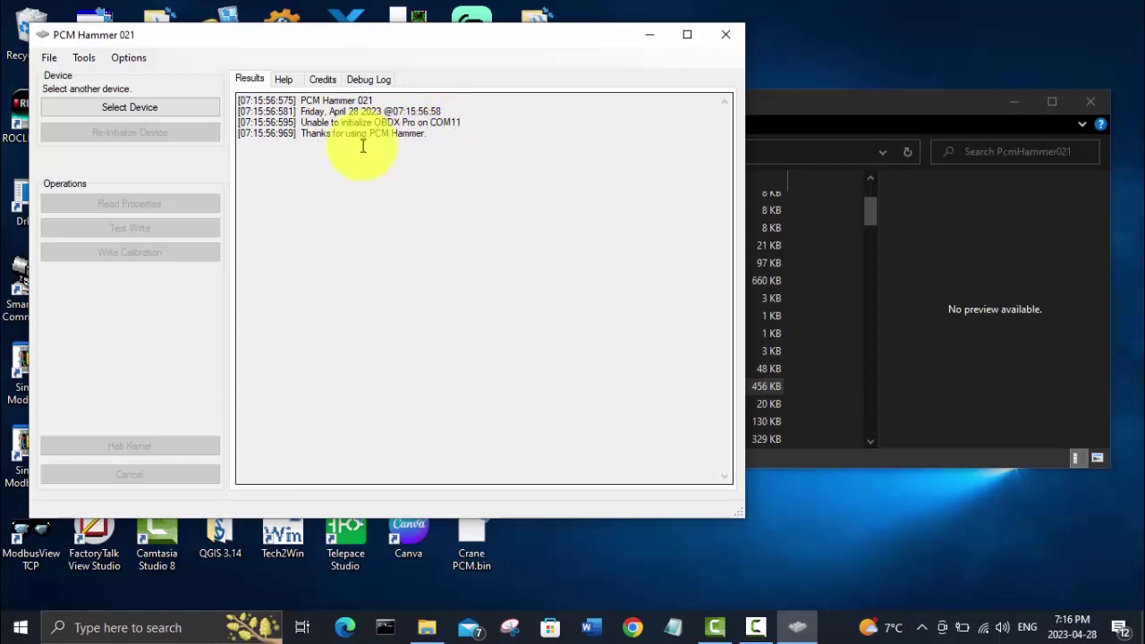
Test a Serial Port Device on OBDX Pro Serial (COM10) with device type OBDX Pro, and close the device selection without accepting it.
{"action": "left_click", "coordinate": [122, 111]}
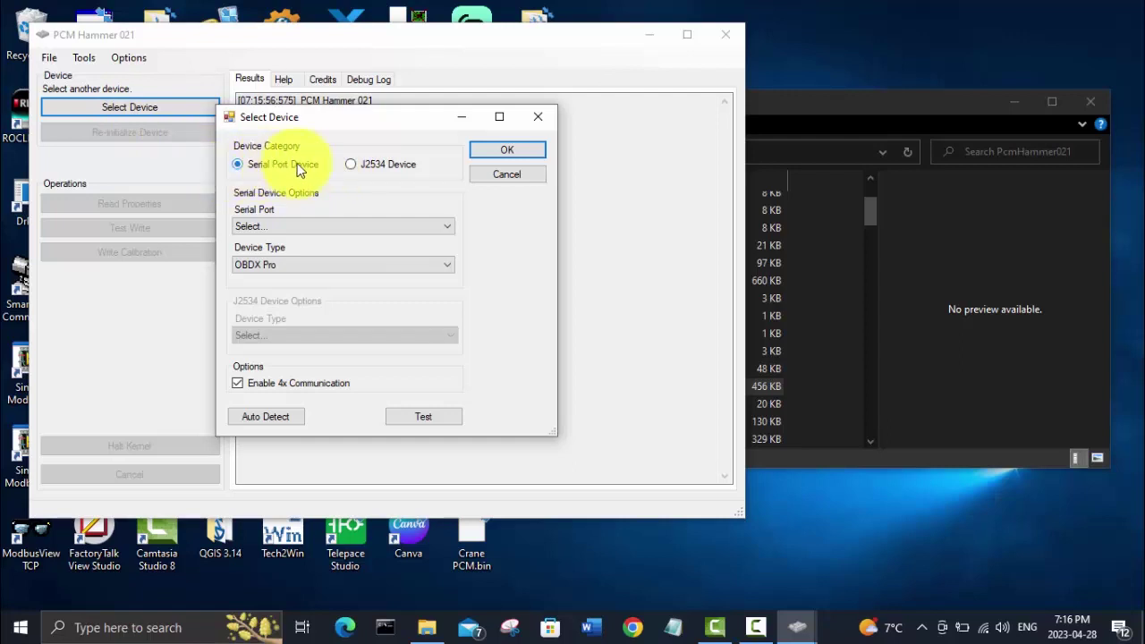
{"action": "left_click", "coordinate": [349, 167]}
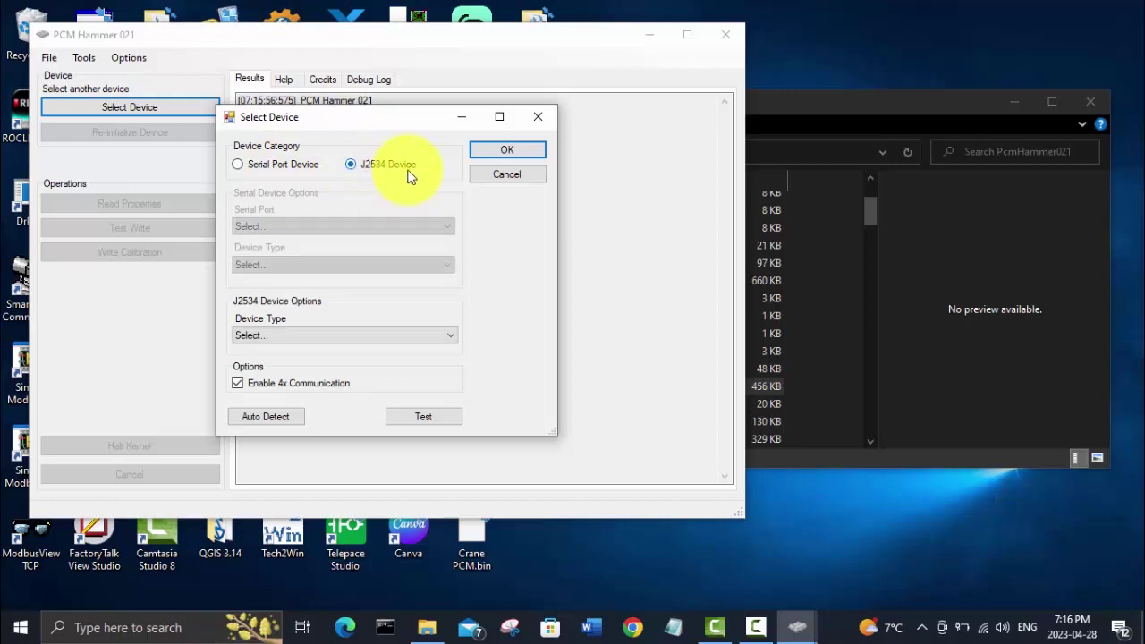
{"action": "left_click", "coordinate": [238, 165]}
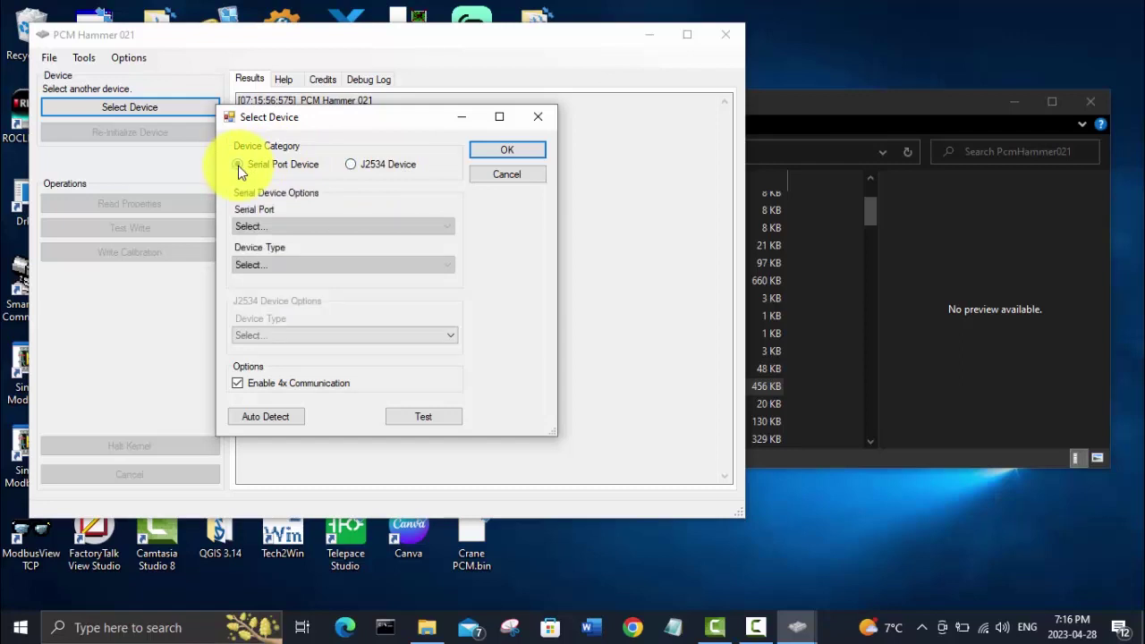
{"action": "left_click", "coordinate": [451, 229]}
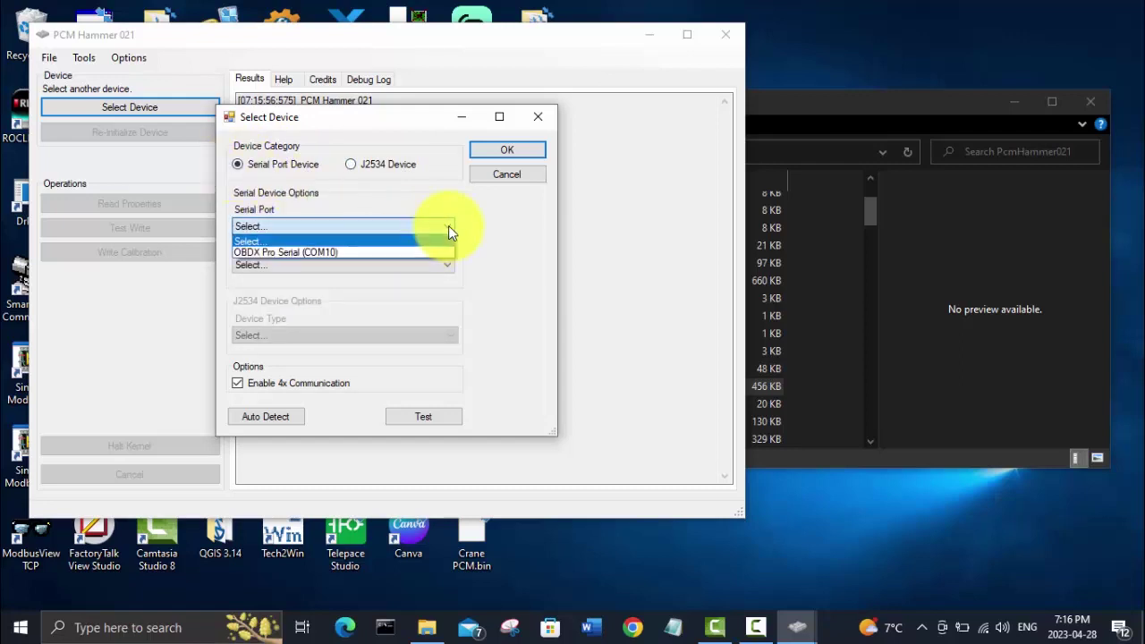
{"action": "left_click", "coordinate": [306, 252]}
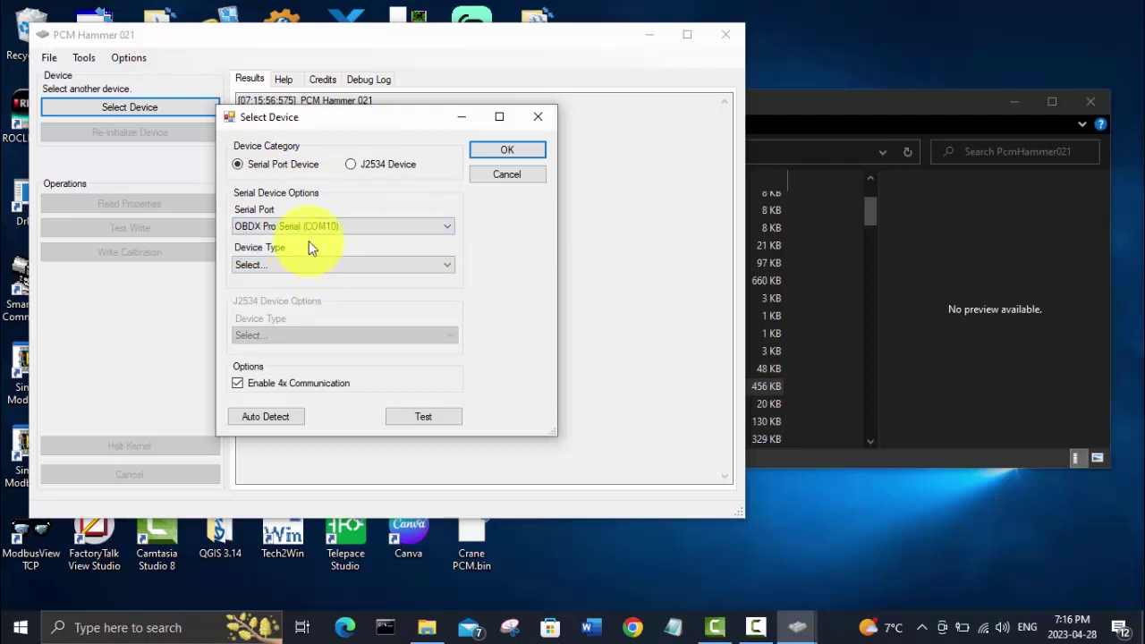
{"action": "left_click", "coordinate": [450, 268]}
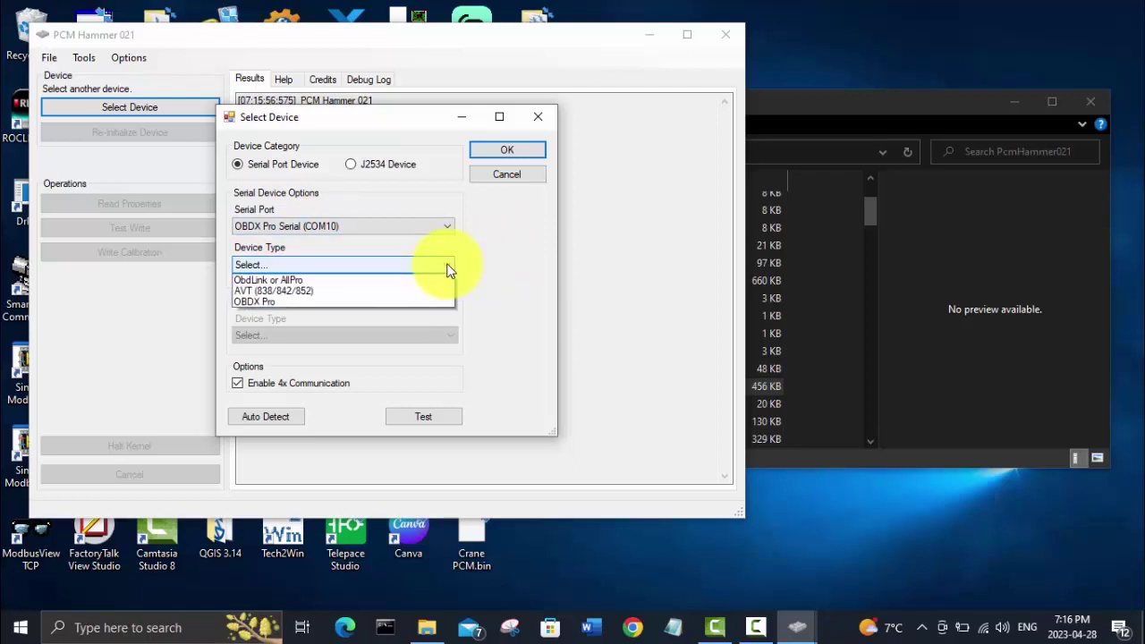
{"action": "left_click", "coordinate": [278, 313]}
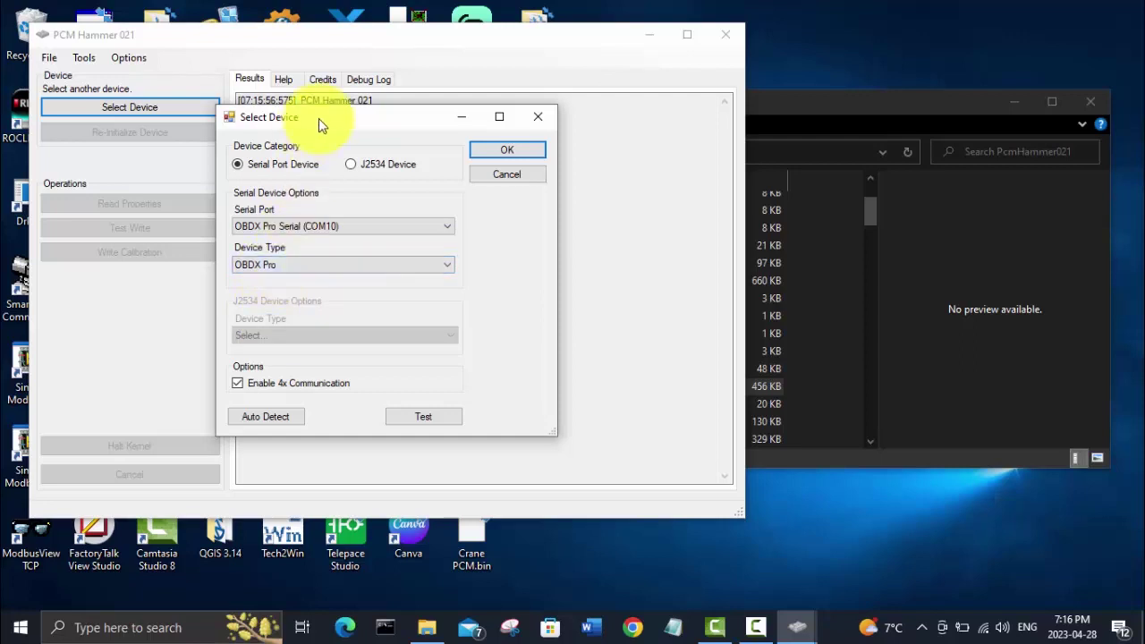
{"action": "left_click_drag", "start_coordinate": [320, 118], "coordinate": [580, 90]}
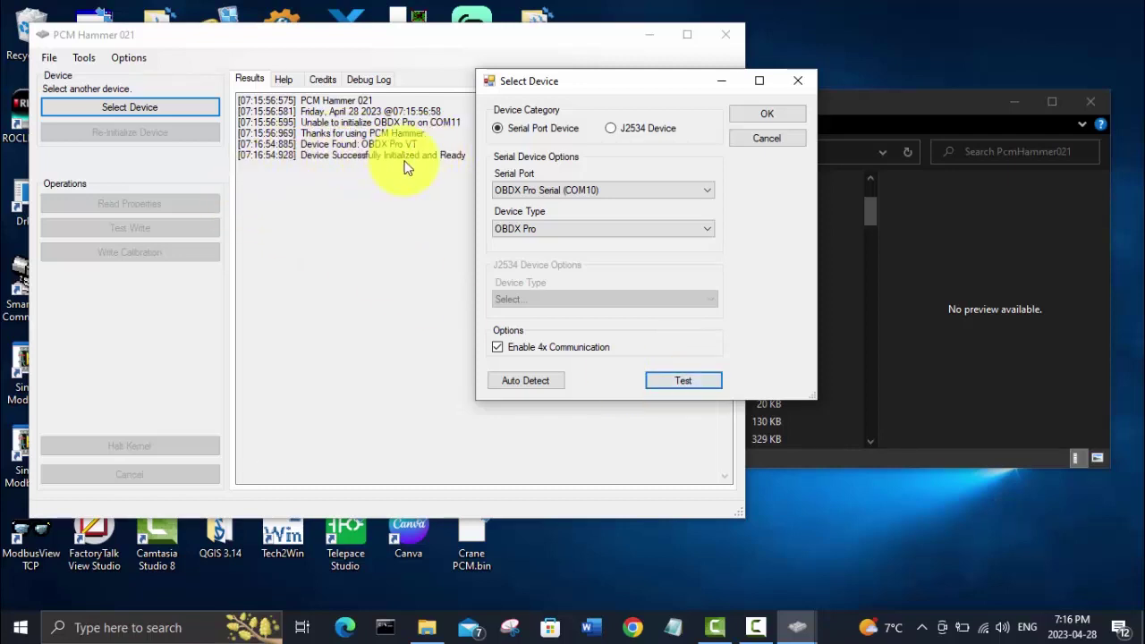
{"action": "left_click", "coordinate": [798, 82]}
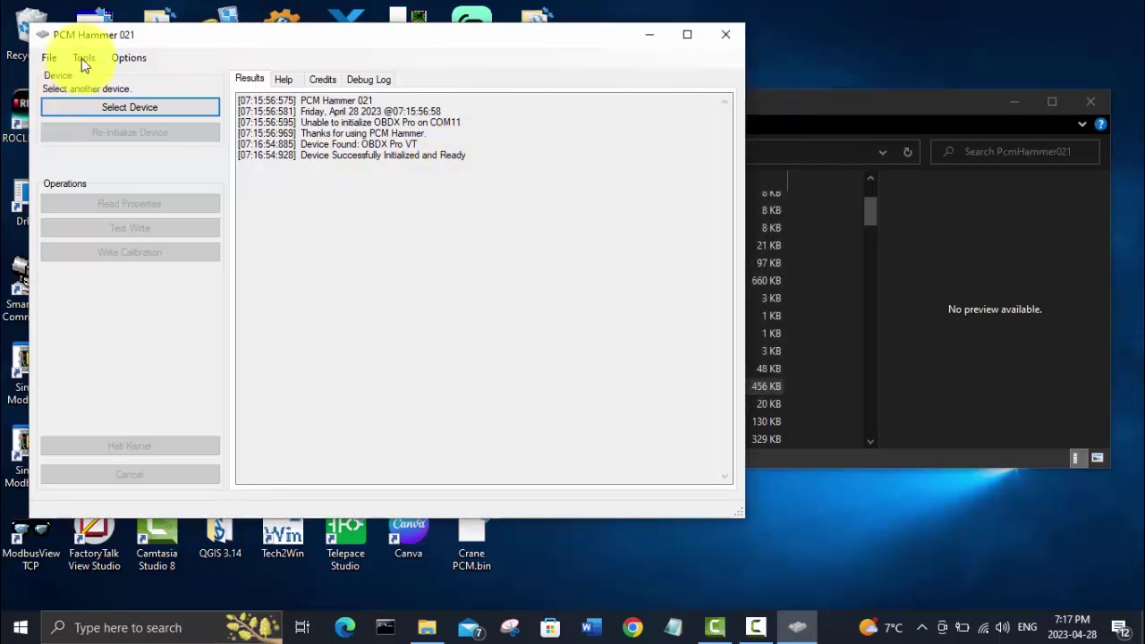
{"action": "left_click", "coordinate": [110, 113]}
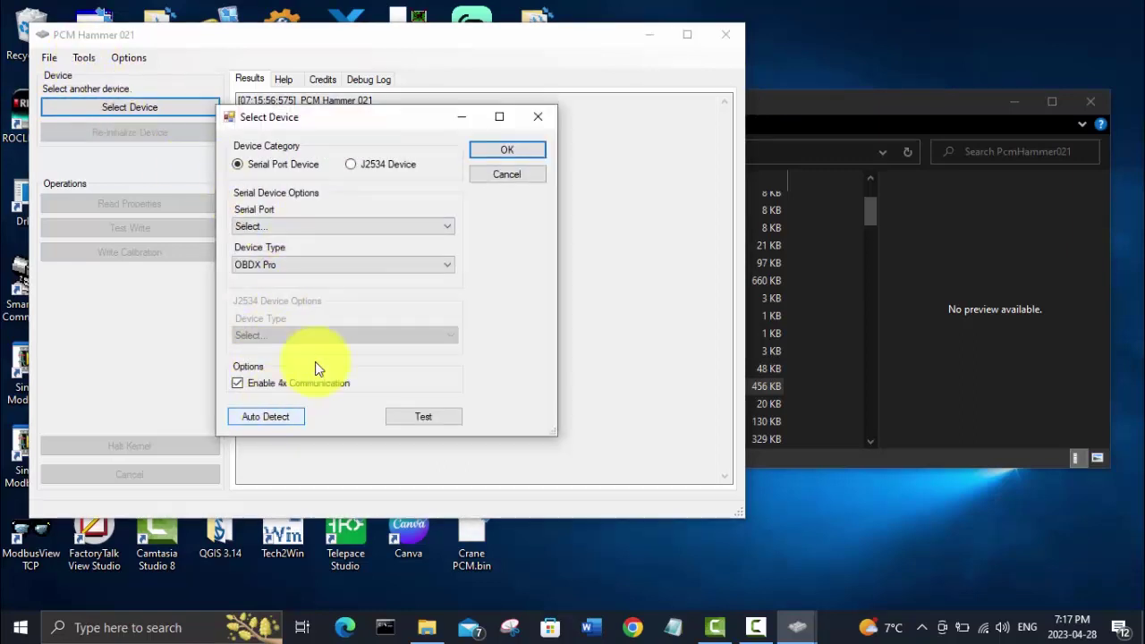
{"action": "left_click", "coordinate": [506, 175]}
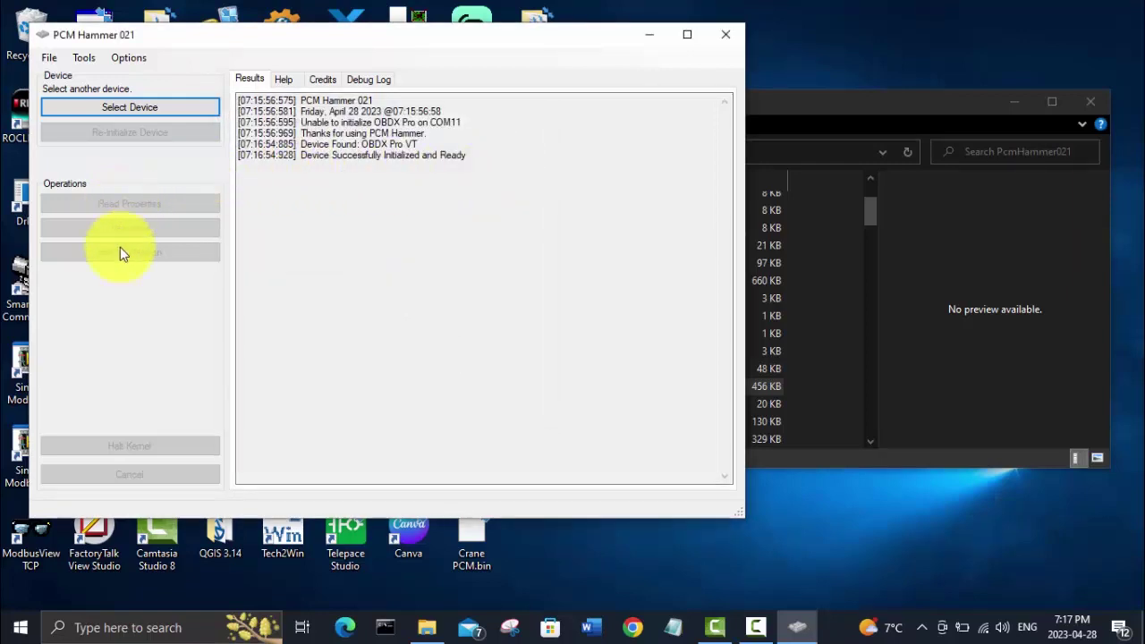
{"action": "left_click", "coordinate": [81, 55]}
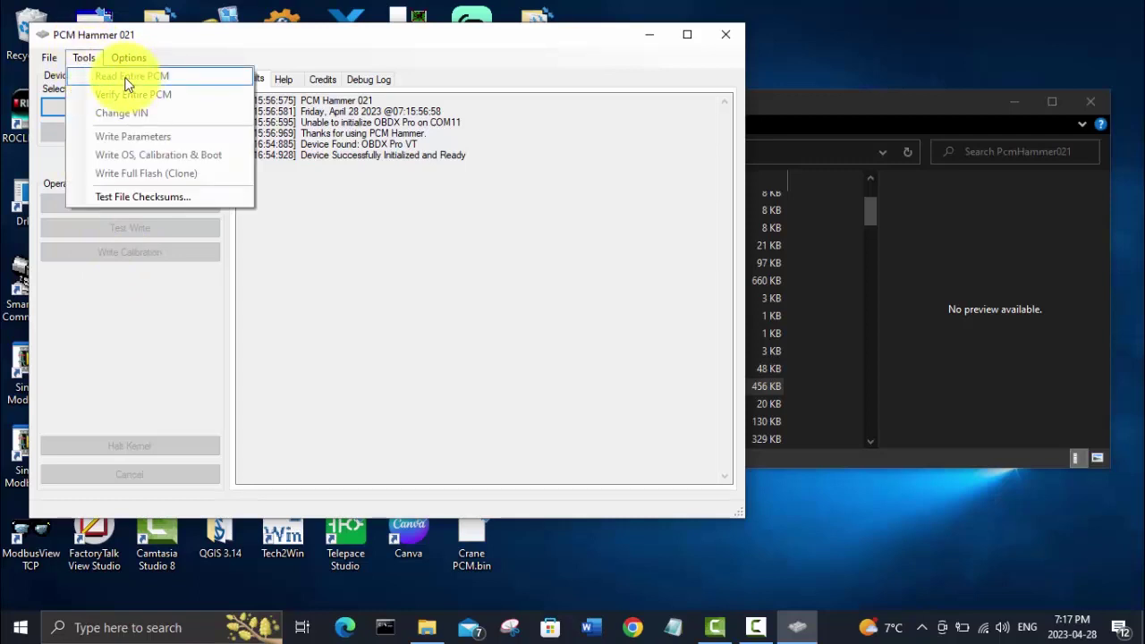
Close PCM Hammer and its folder window, and relaunch PcmHammer from the inner PcmHammer021 folder.
{"action": "left_click", "coordinate": [723, 36]}
{"action": "left_click", "coordinate": [723, 36]}
{"action": "left_click", "coordinate": [1092, 100]}
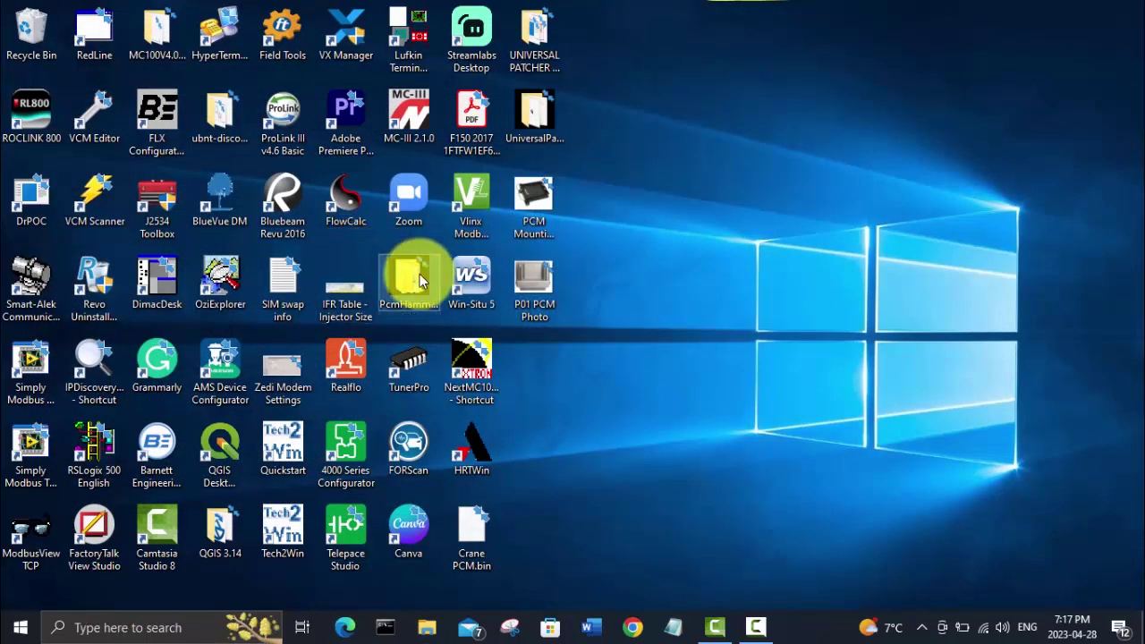
{"action": "double_click", "coordinate": [412, 282]}
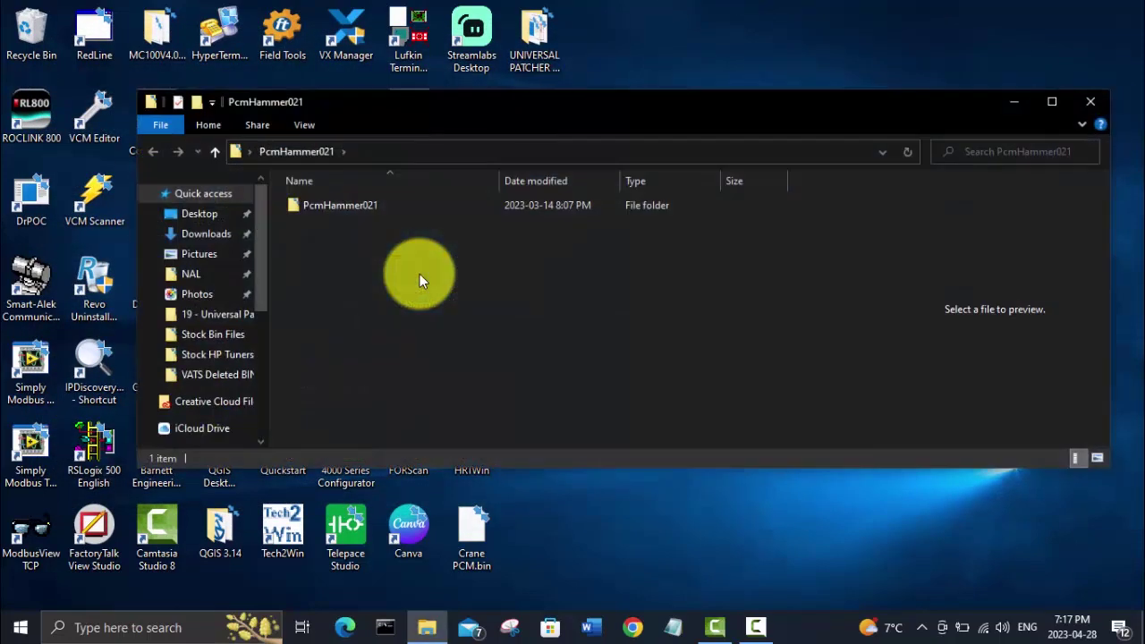
{"action": "double_click", "coordinate": [324, 206]}
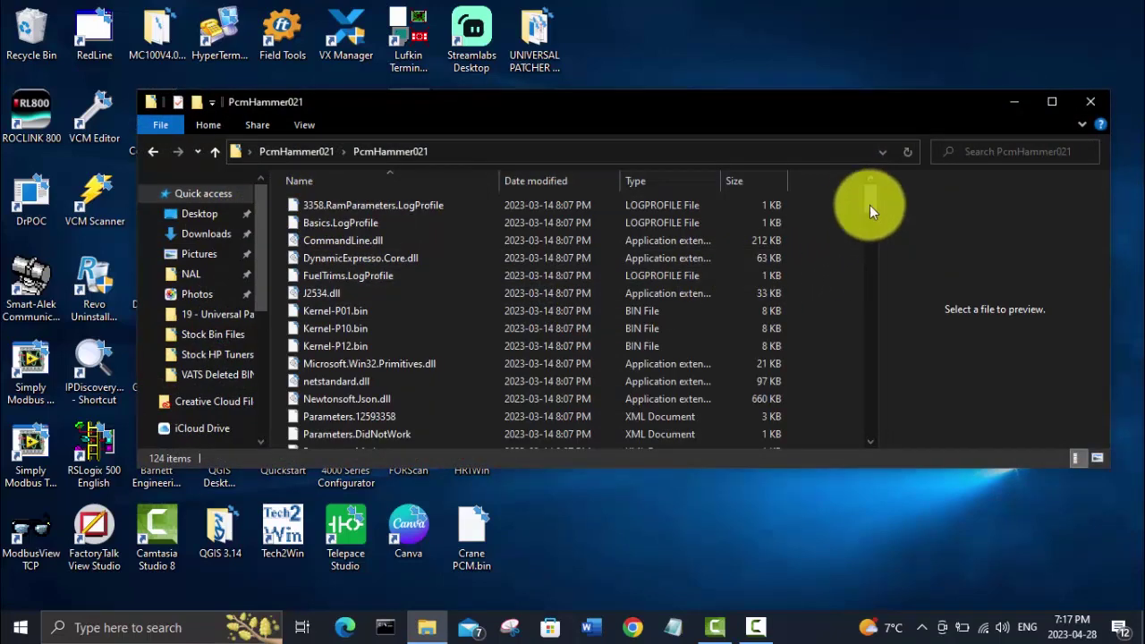
{"action": "left_click_drag", "start_coordinate": [871, 195], "coordinate": [872, 226]}
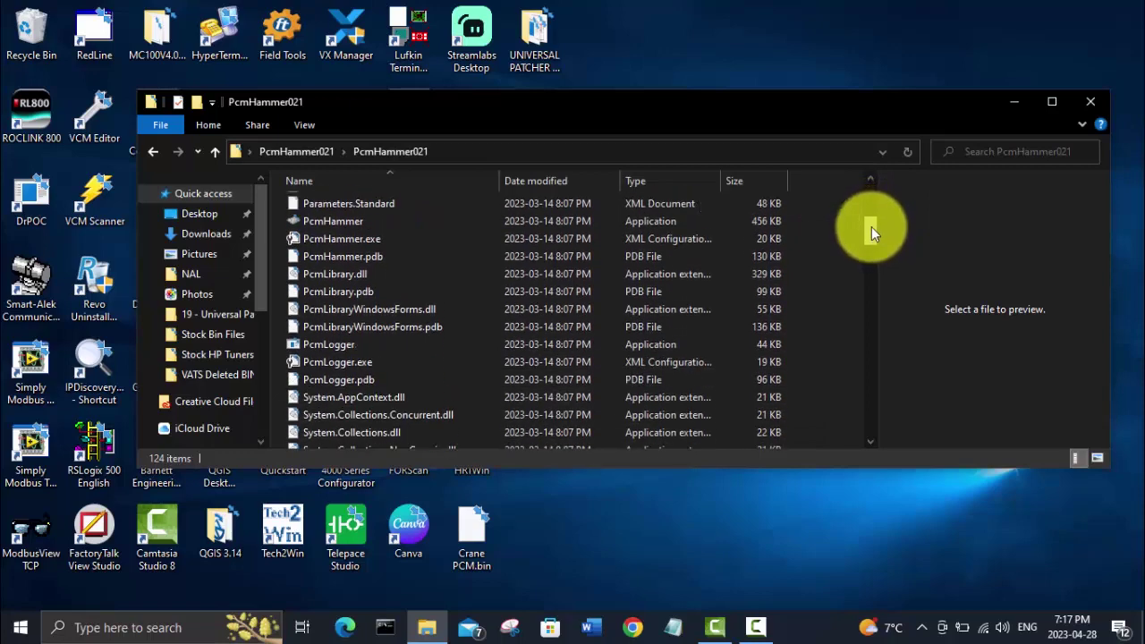
{"action": "double_click", "coordinate": [321, 222]}
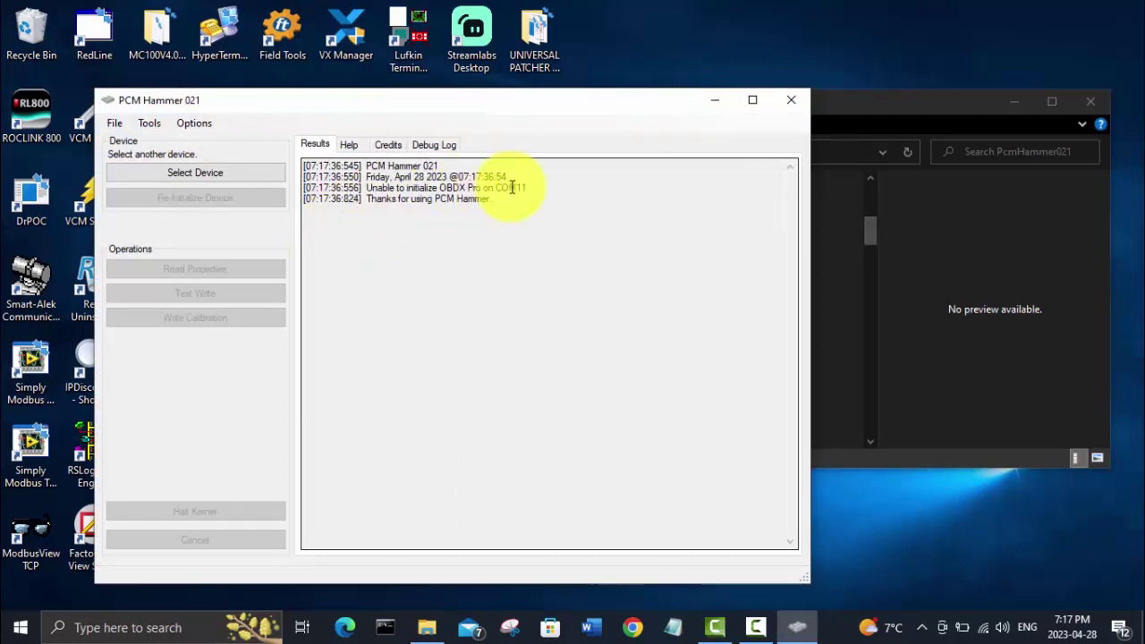
Select OBDX Pro Serial (COM10) as the serial port for the OBDX Pro device, test the connection and accept the device selection.
{"action": "left_click", "coordinate": [167, 173]}
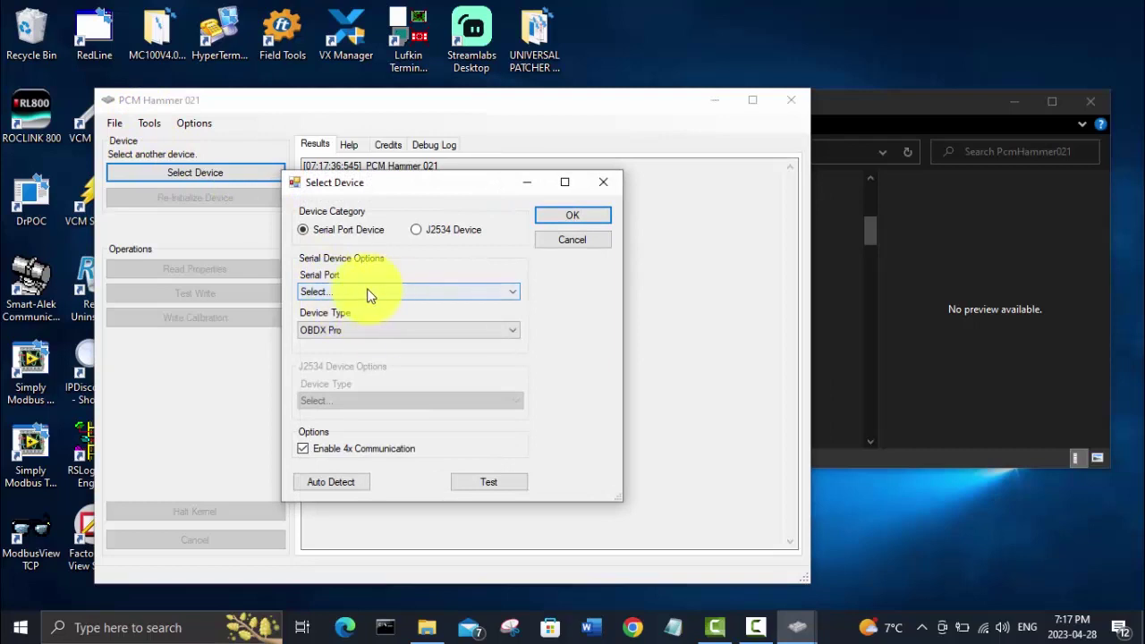
{"action": "left_click", "coordinate": [344, 298]}
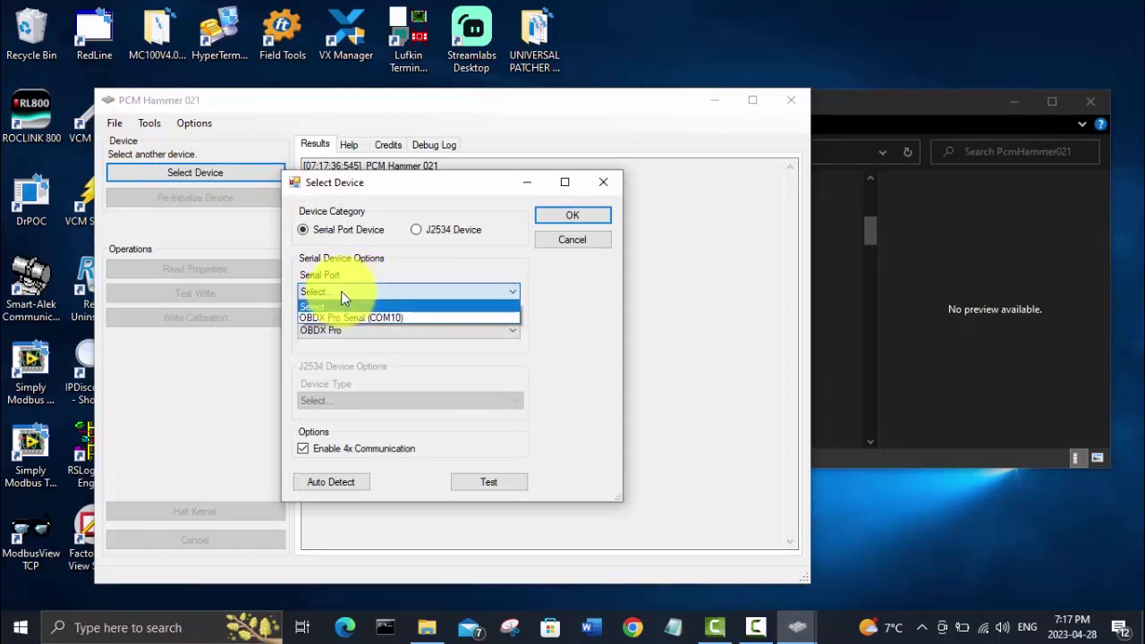
{"action": "left_click", "coordinate": [344, 316]}
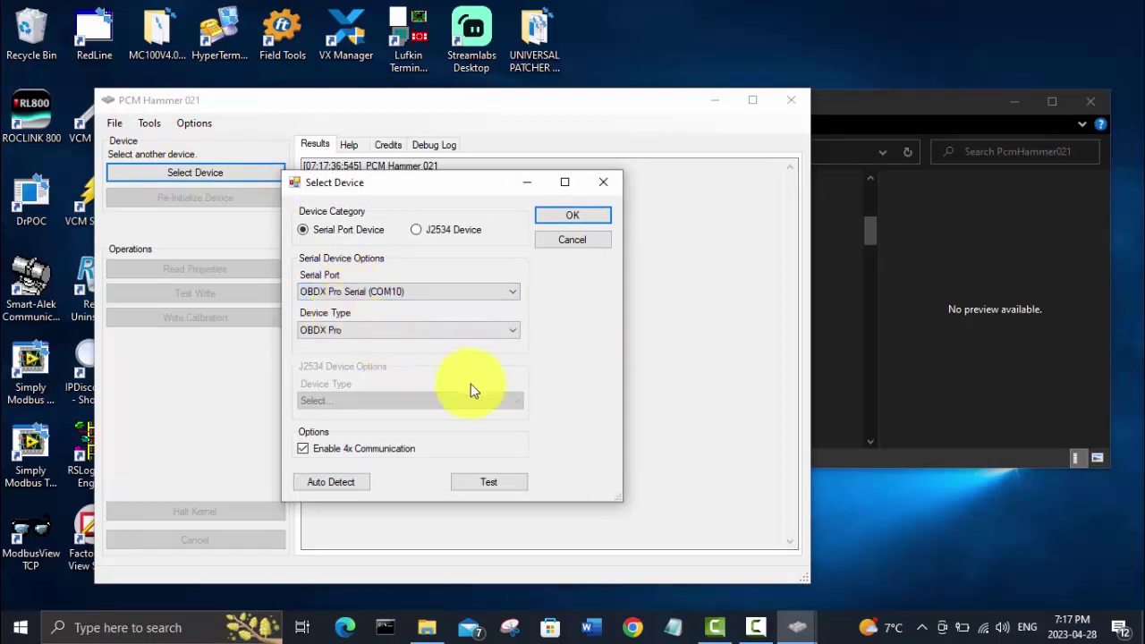
{"action": "left_click_drag", "start_coordinate": [453, 191], "coordinate": [750, 149]}
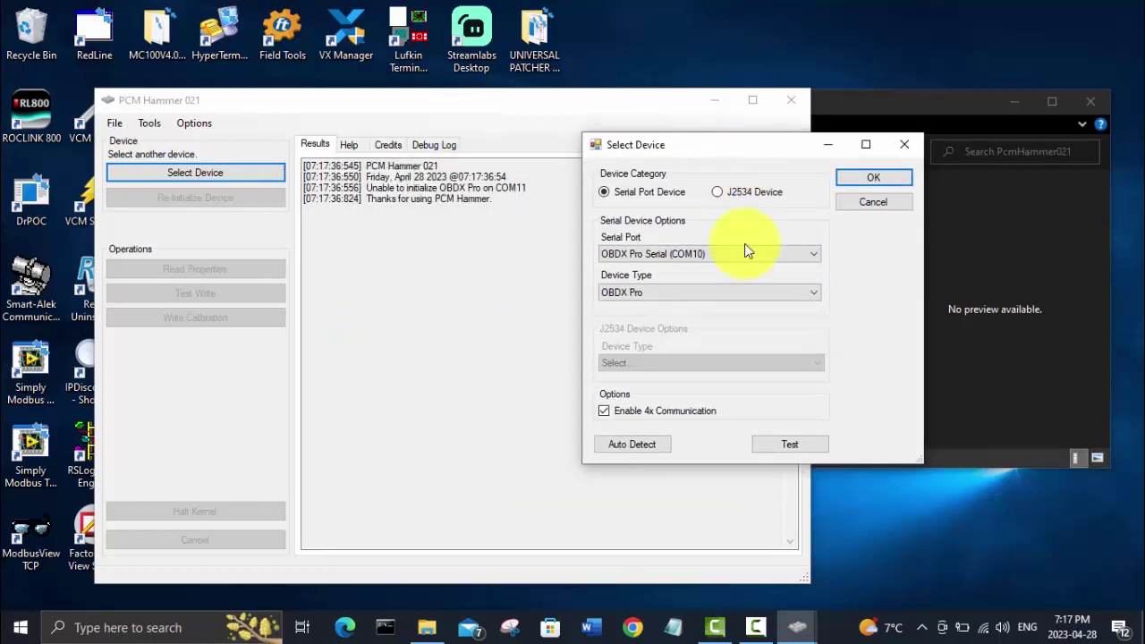
{"action": "left_click", "coordinate": [785, 447]}
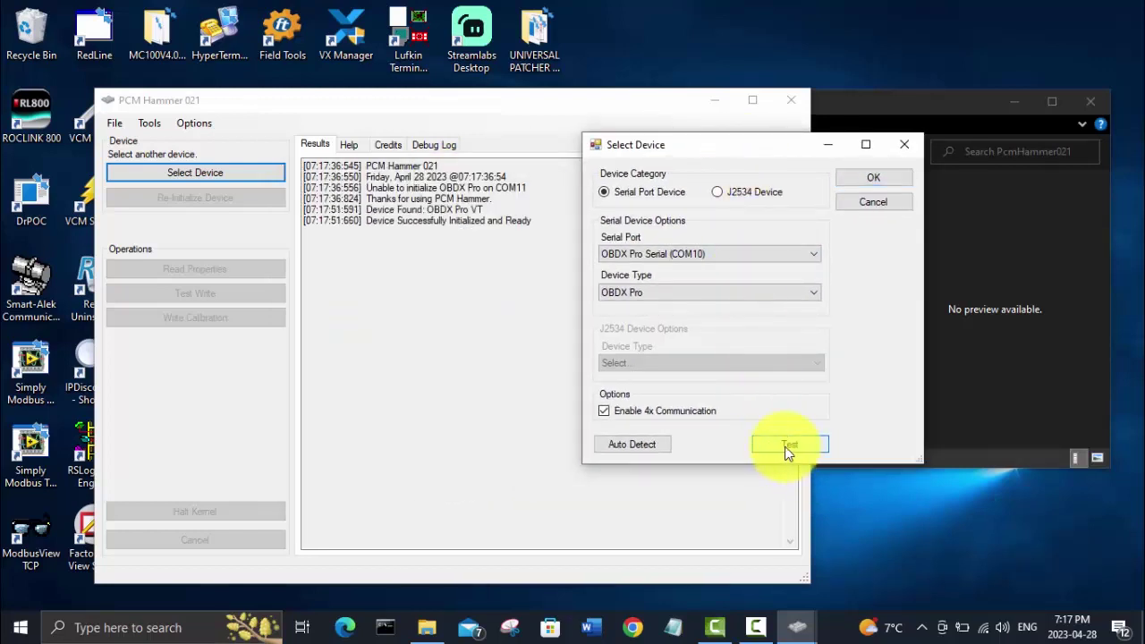
{"action": "left_click", "coordinate": [874, 179]}
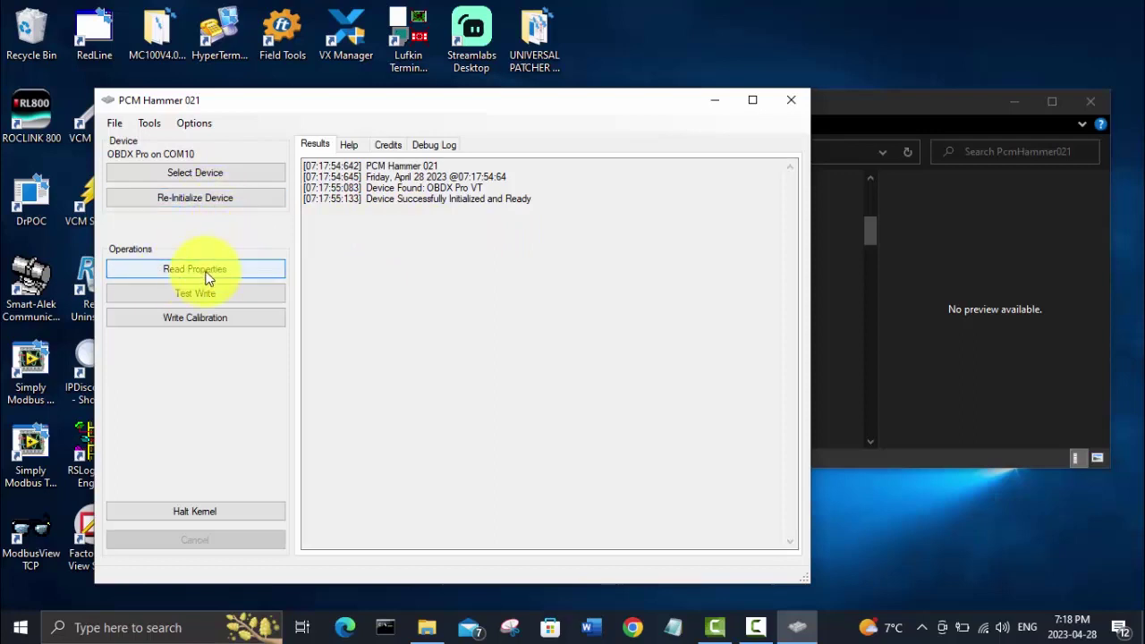
Read the PCM's properties, and start reading the entire PCM into the file Youtube Test.bin on the Desktop.
{"action": "left_click", "coordinate": [206, 271]}
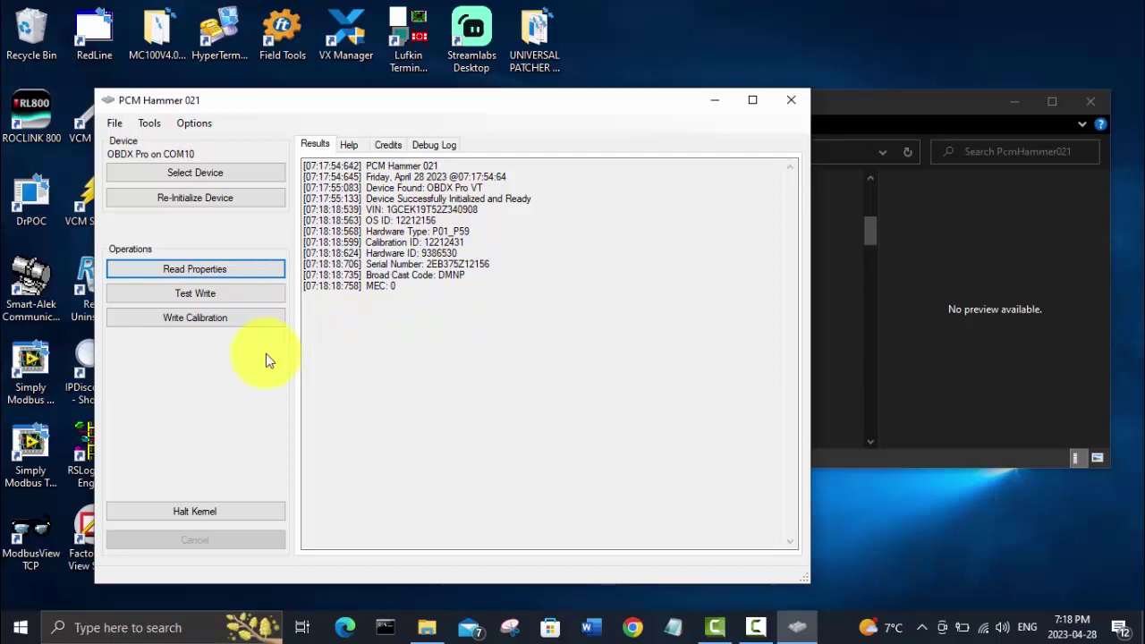
{"action": "left_click", "coordinate": [147, 126]}
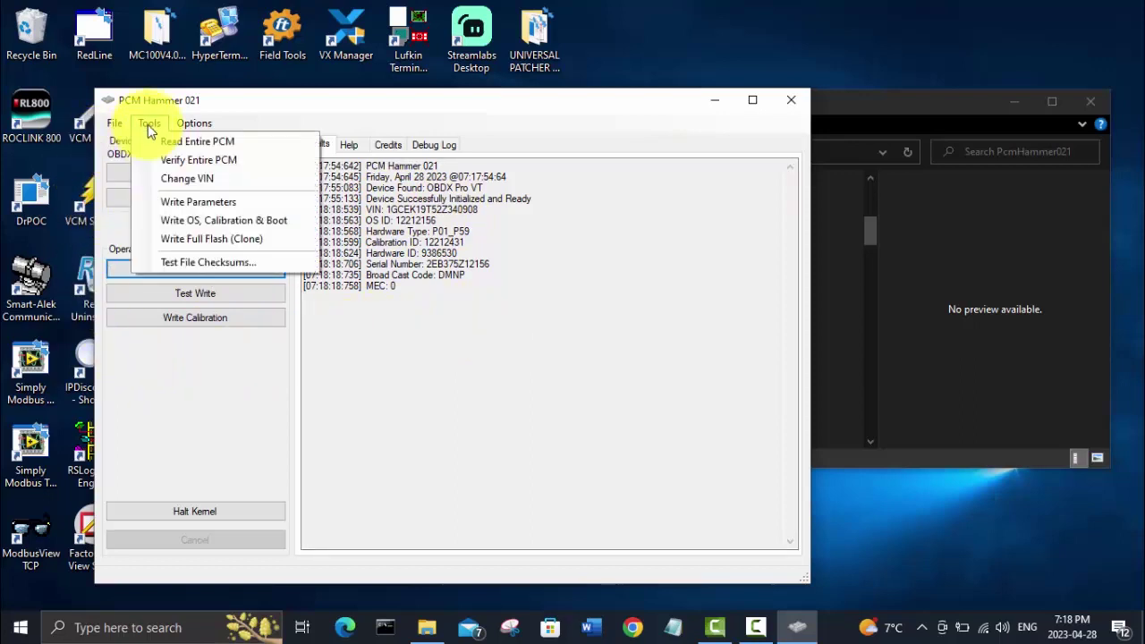
{"action": "left_click", "coordinate": [195, 142]}
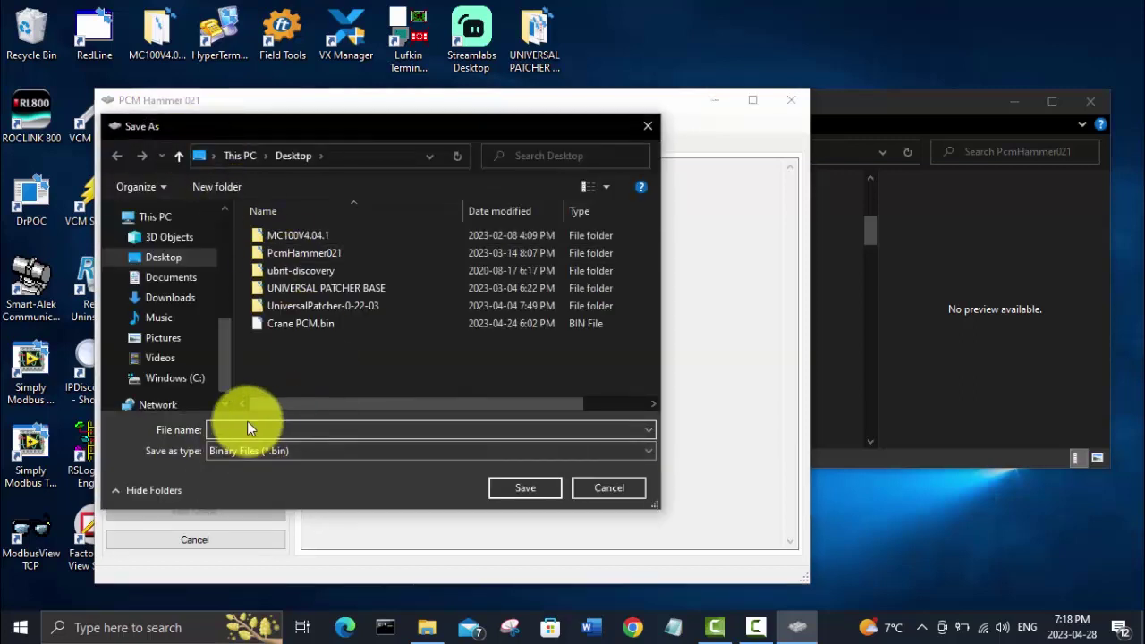
{"action": "type", "text": "Youtubetest"}
{"action": "left_click", "coordinate": [535, 486]}
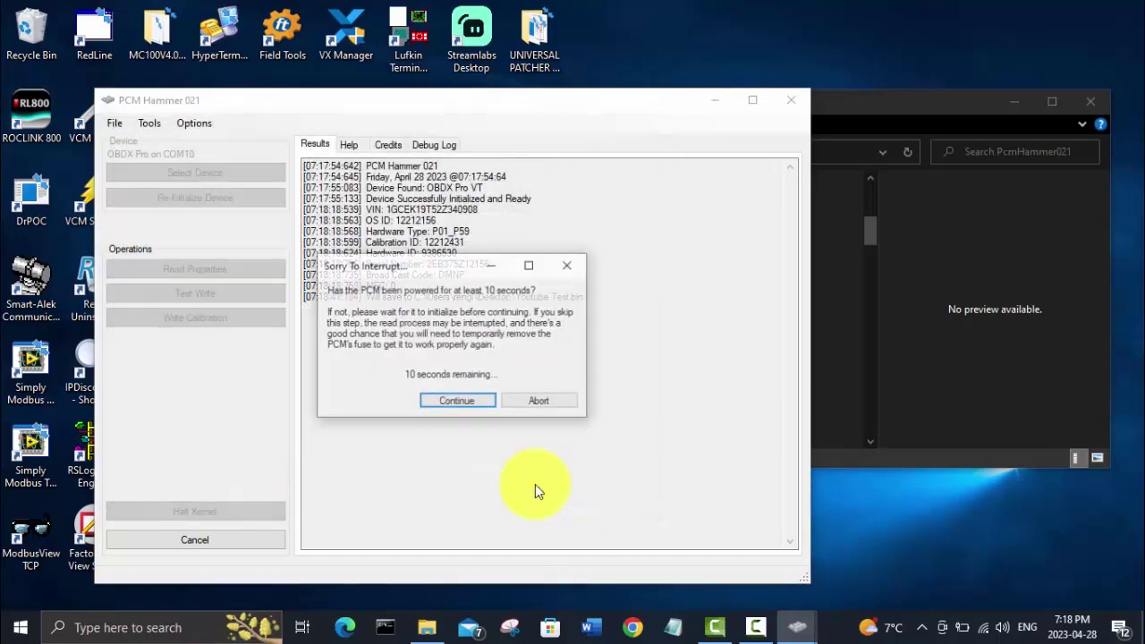
{"action": "left_click", "coordinate": [457, 403]}
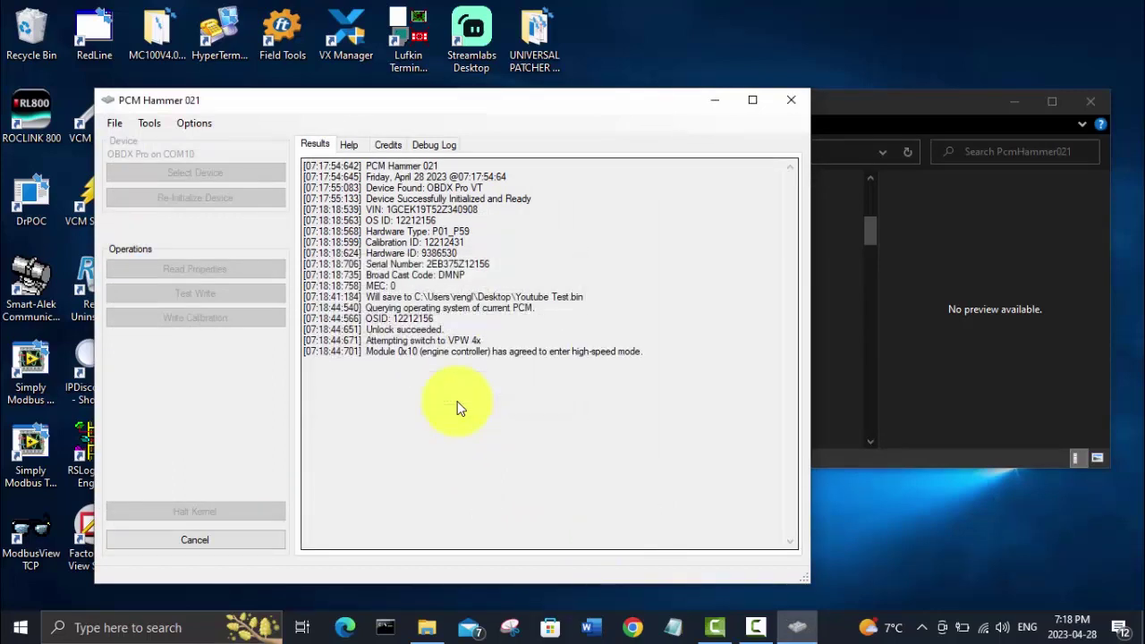